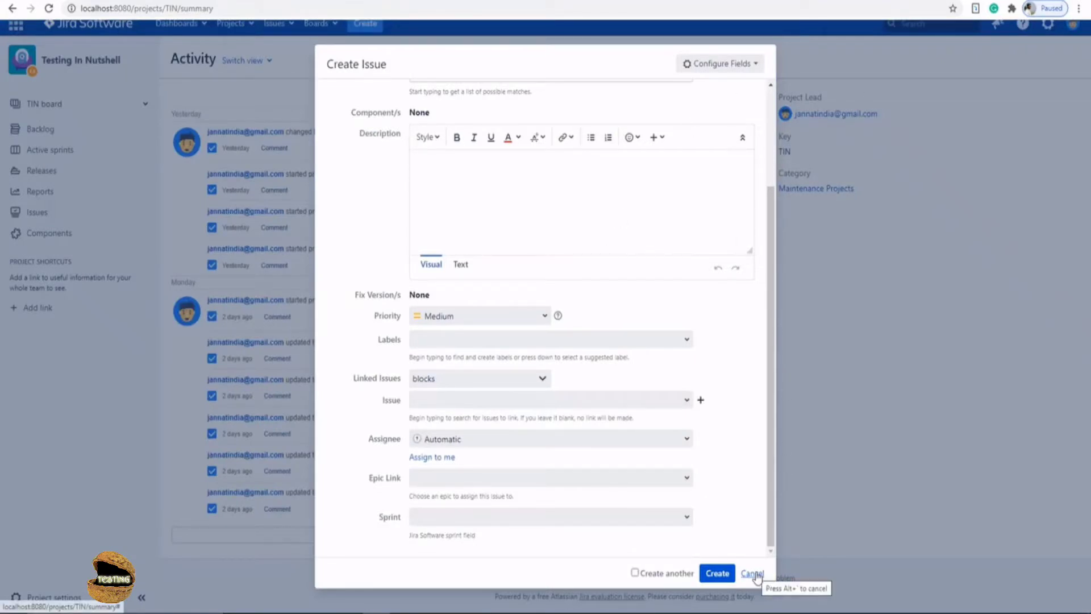
Close the new issue form without creating an issue and discard its entries.
scroll(604, 273, up, 3)
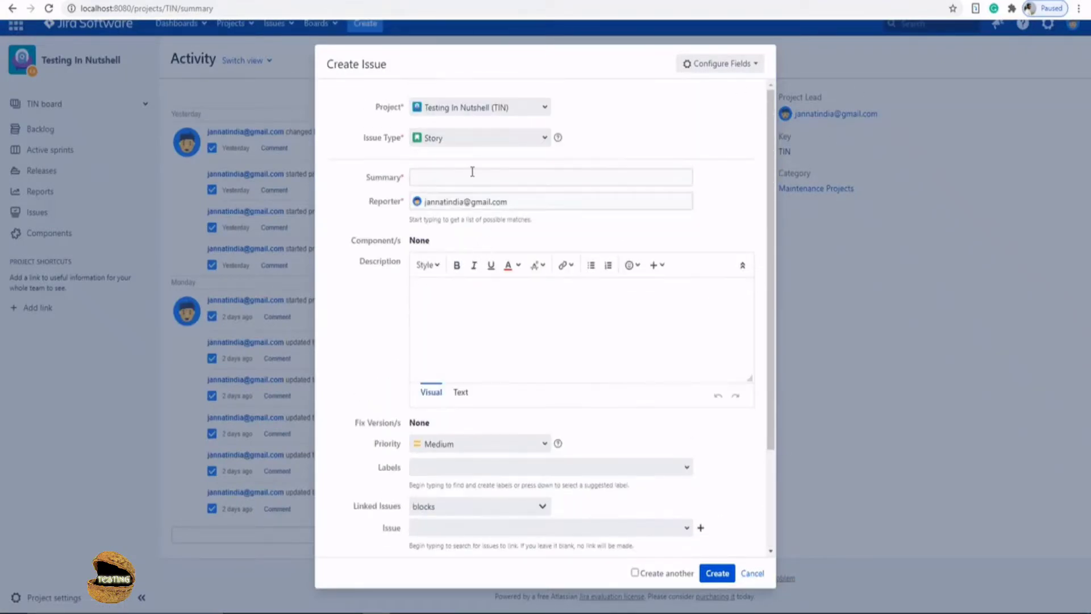
click(752, 572)
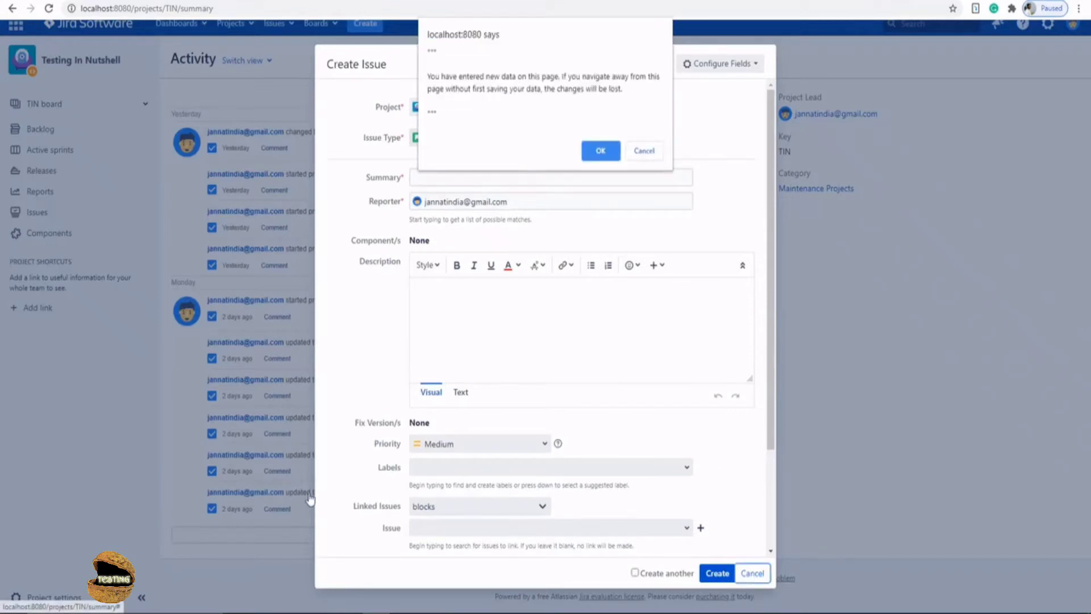
click(600, 151)
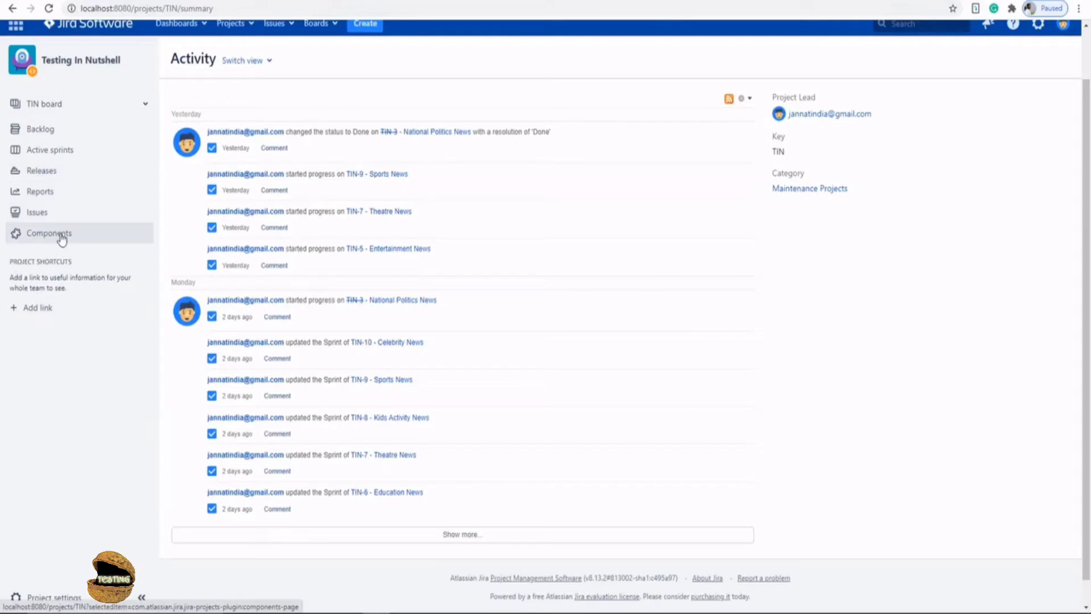
Open the project's issues and examine the workflow and status of the Sports News task.
click(61, 214)
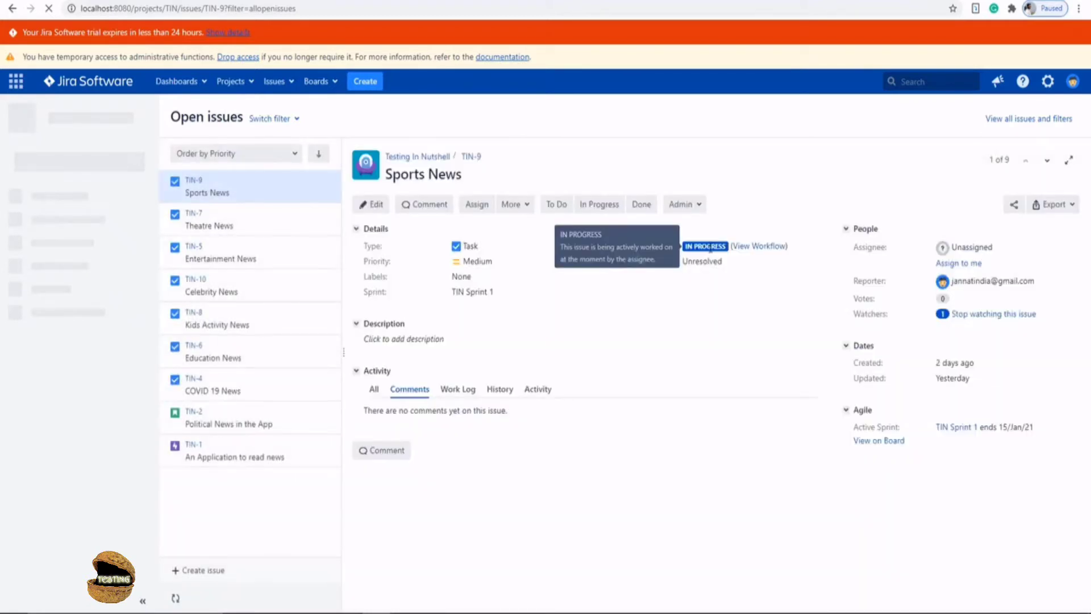
click(758, 248)
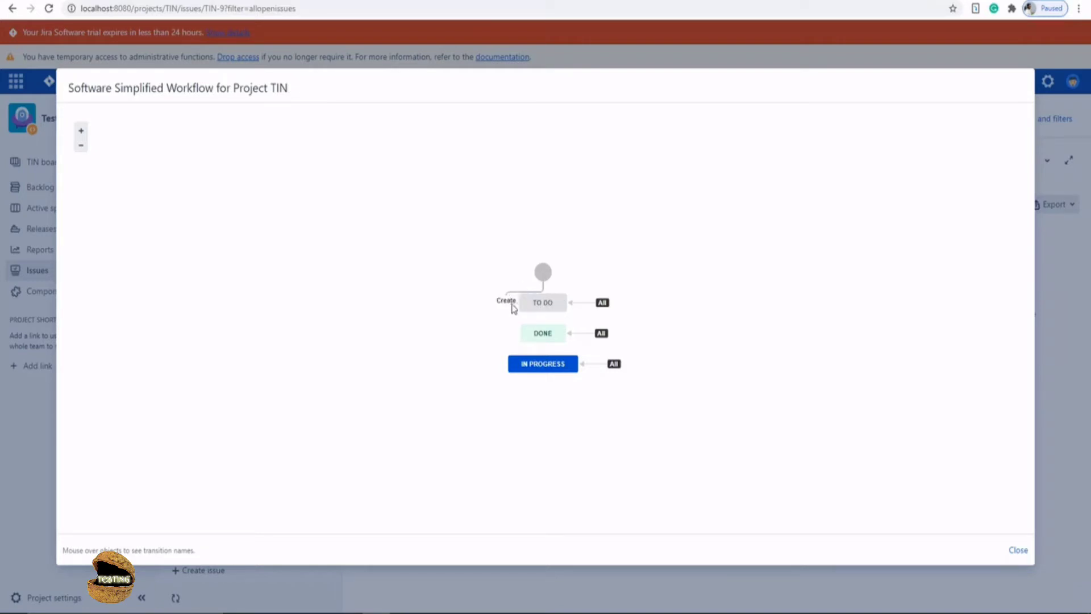
mouse_move(602, 336)
click(1017, 550)
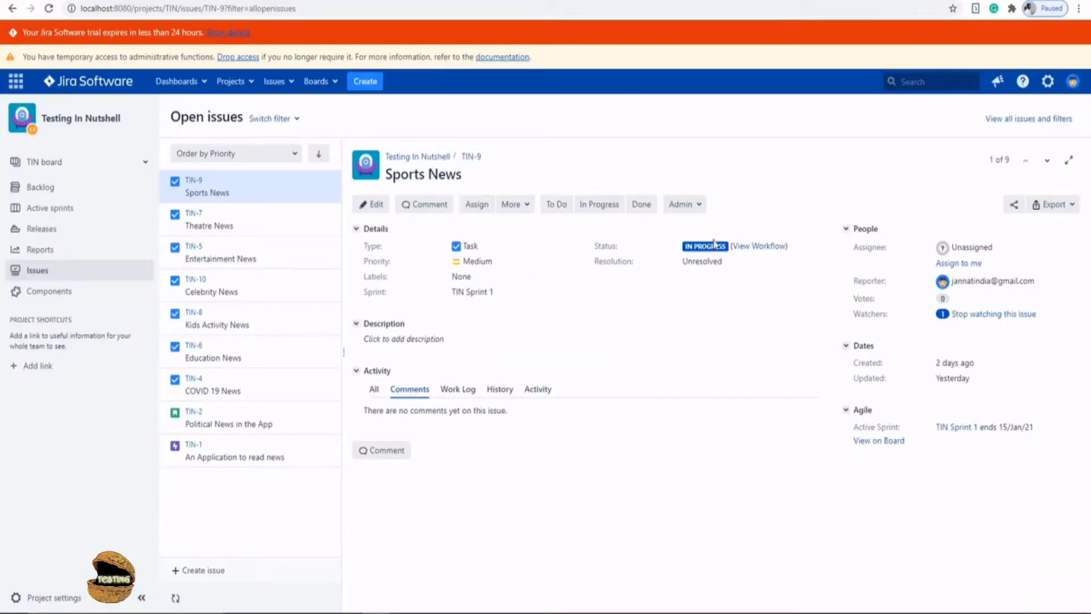
mouse_move(708, 242)
click(561, 205)
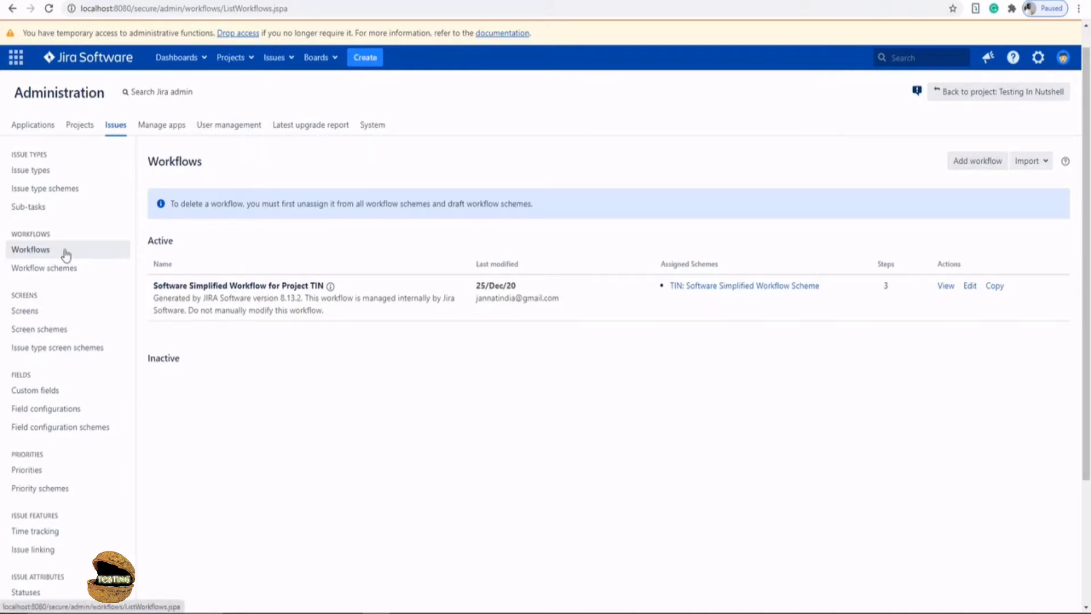
Add a new workflow named My New Worklow in the issue administration.
click(972, 163)
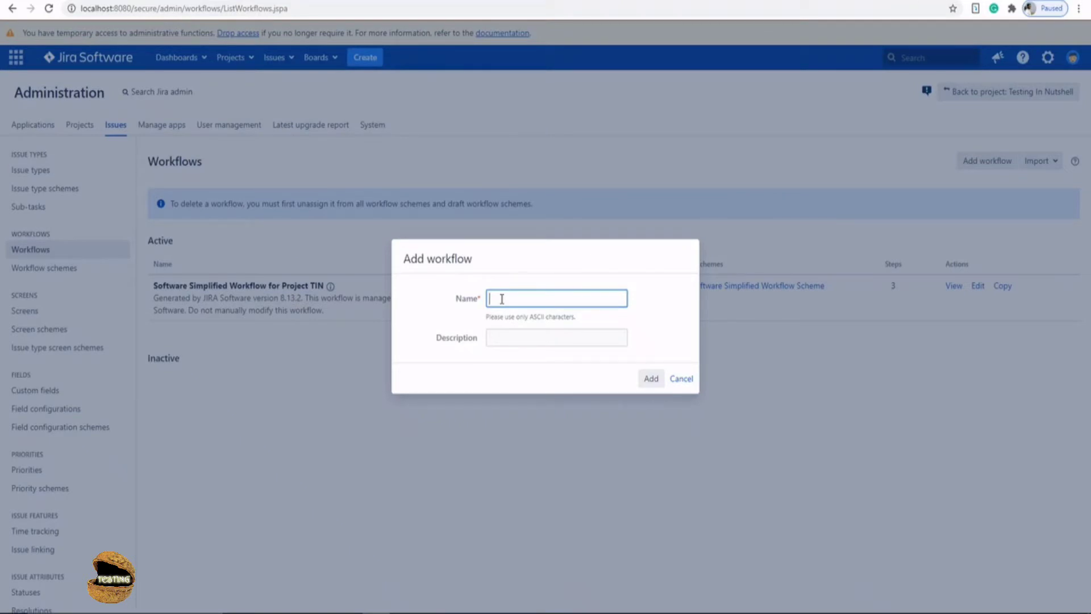
text(My New Worklow)
click(651, 378)
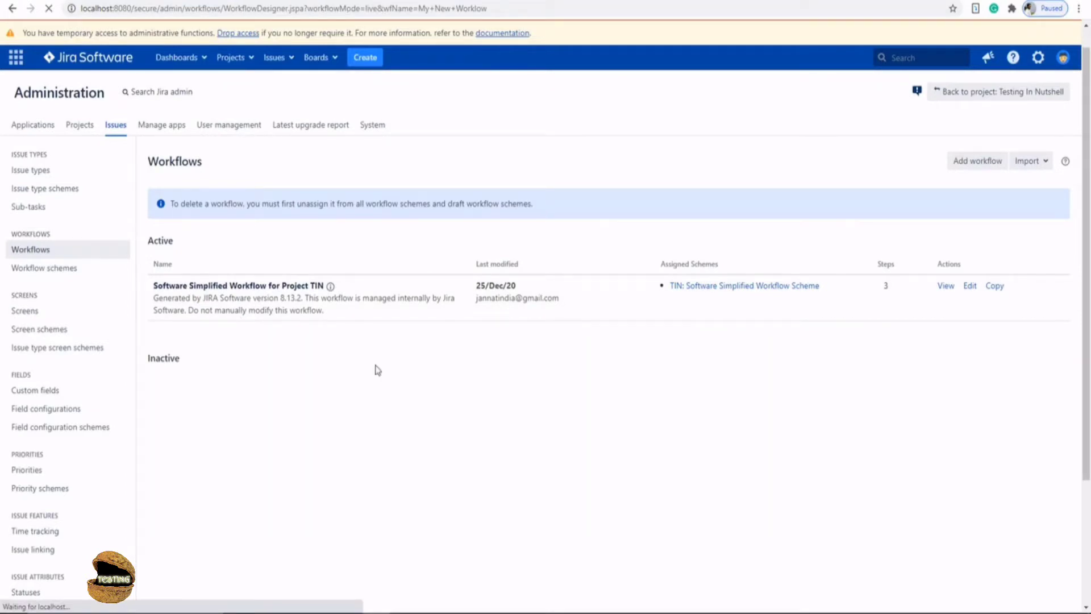
Move the workflow's start node out of the diagram's corner to the upper middle of the canvas.
scroll(533, 205, down, 1)
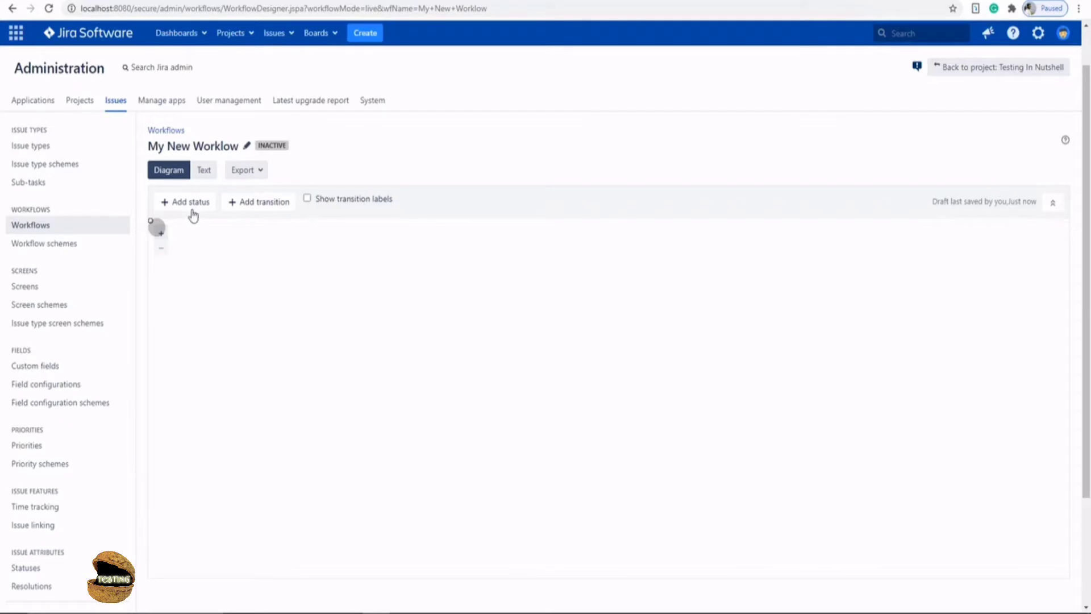
drag(156, 225, 556, 295)
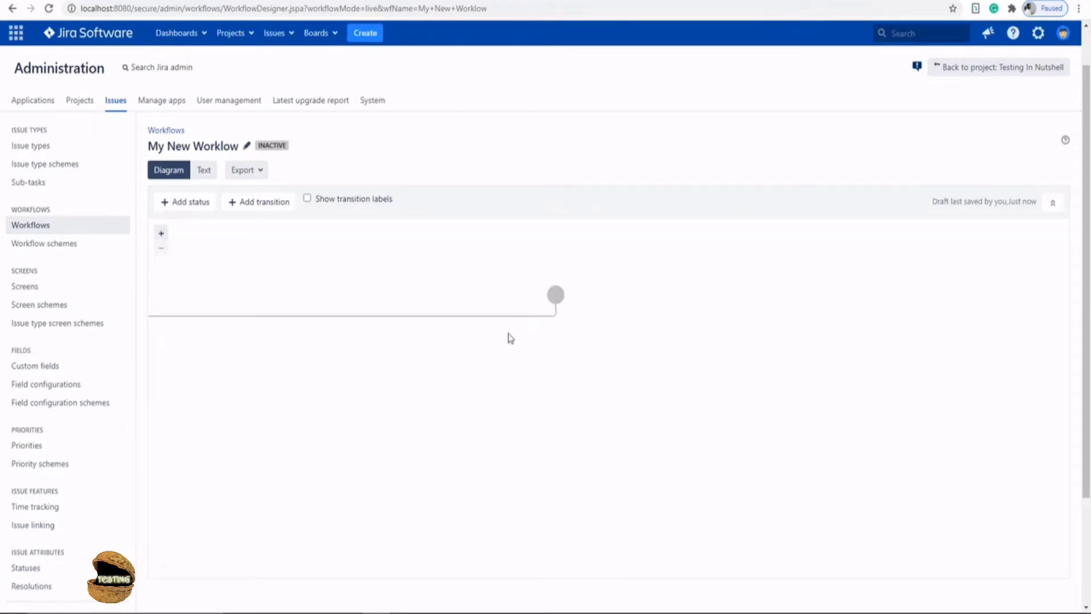
click(366, 317)
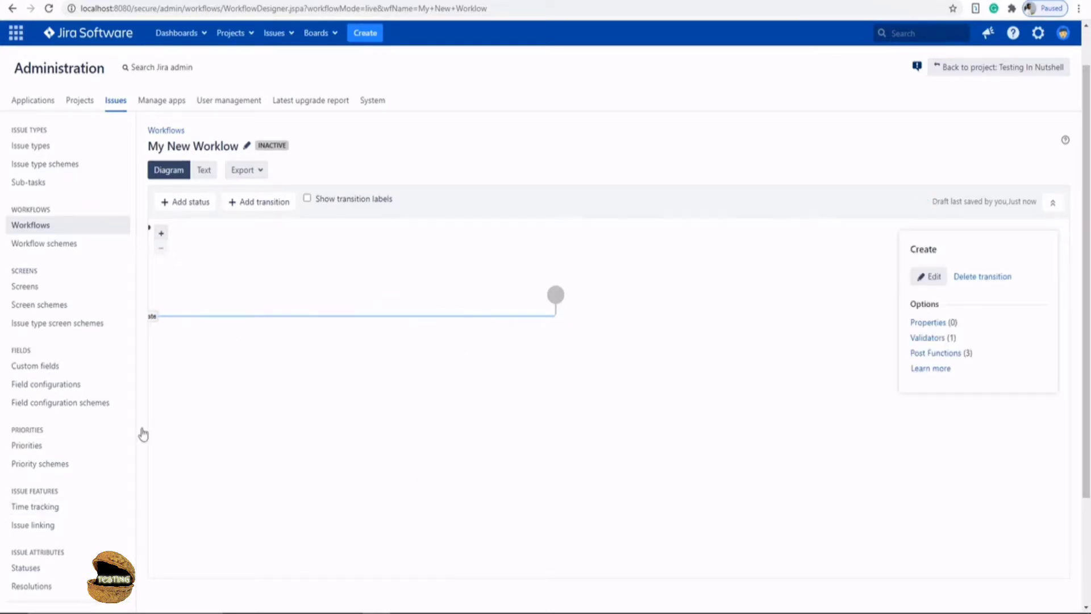
mouse_move(556, 294)
mouse_down()
mouse_move(592, 295)
mouse_move(570, 295)
mouse_up()
drag(345, 303, 306, 297)
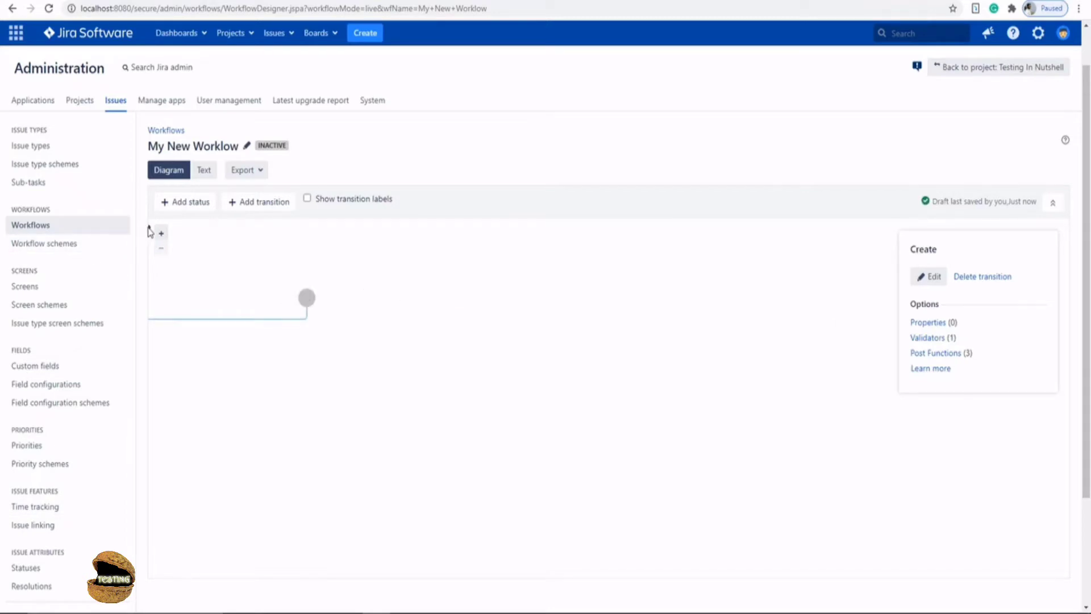
drag(159, 236, 651, 299)
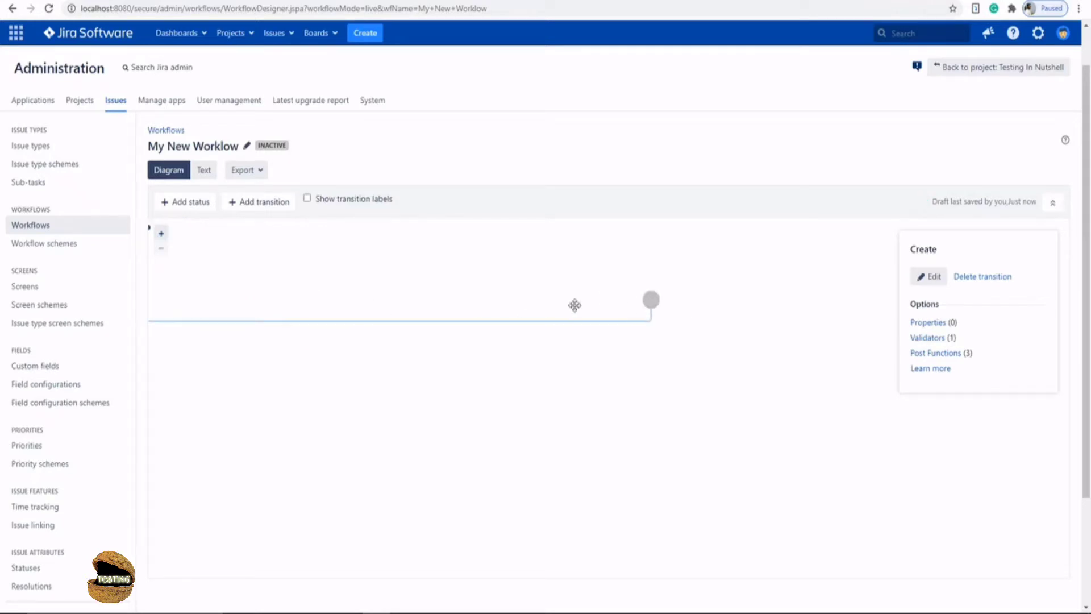
drag(157, 233, 647, 480)
click(165, 174)
Add the existing To Do status to the workflow and place it below the Open status.
click(190, 203)
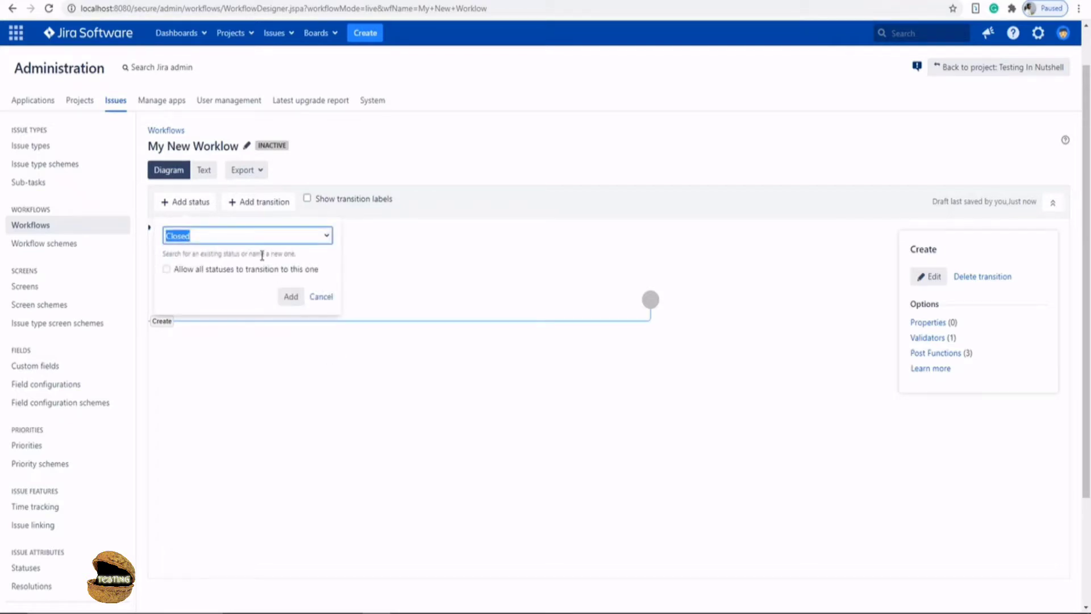
text(To)
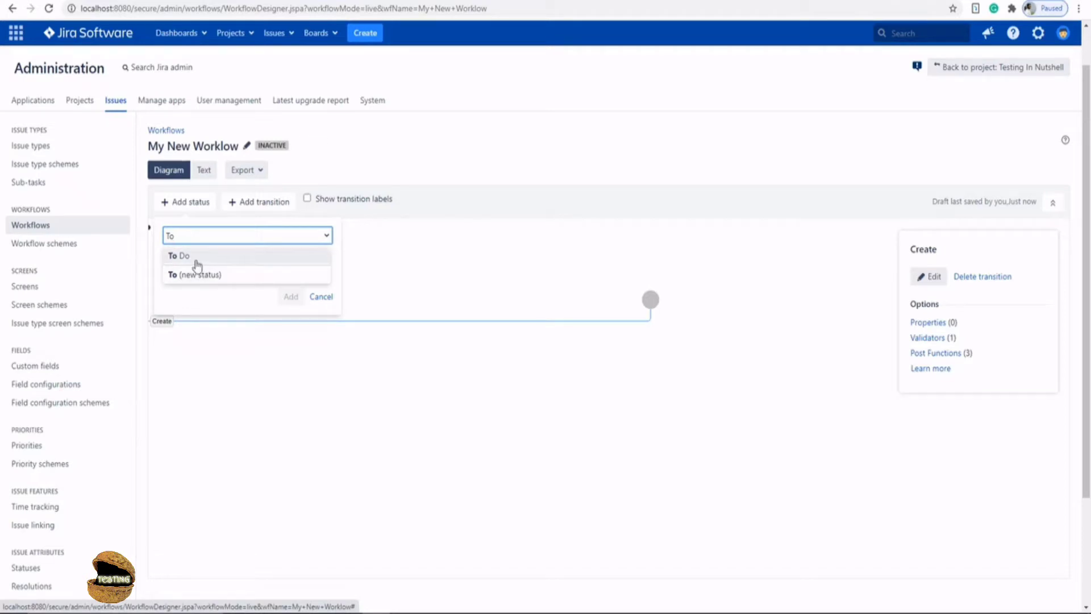
click(226, 257)
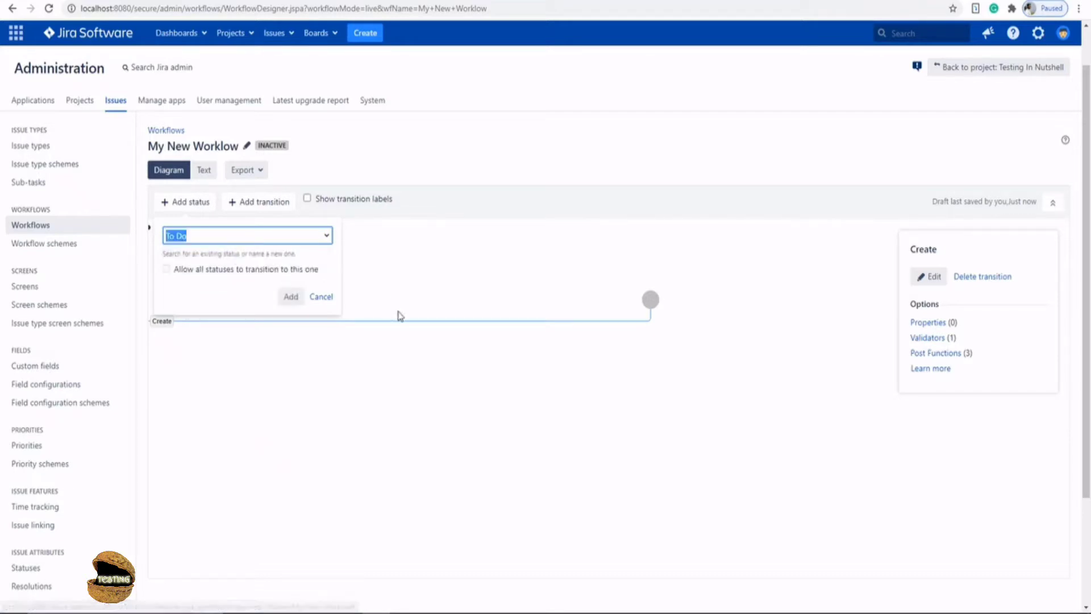
click(292, 298)
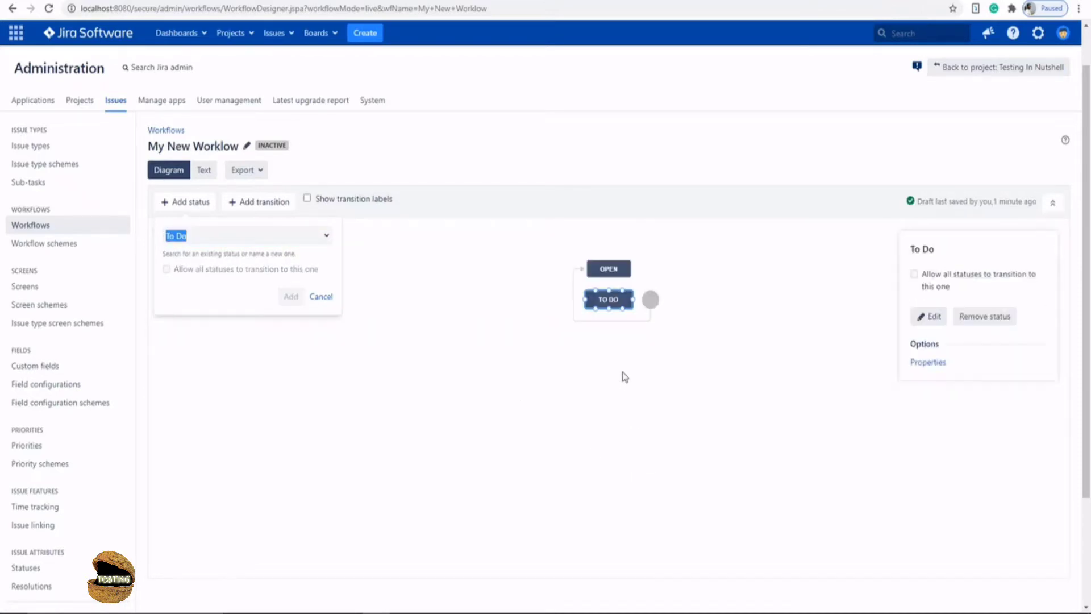
drag(627, 310, 642, 404)
drag(568, 399, 620, 344)
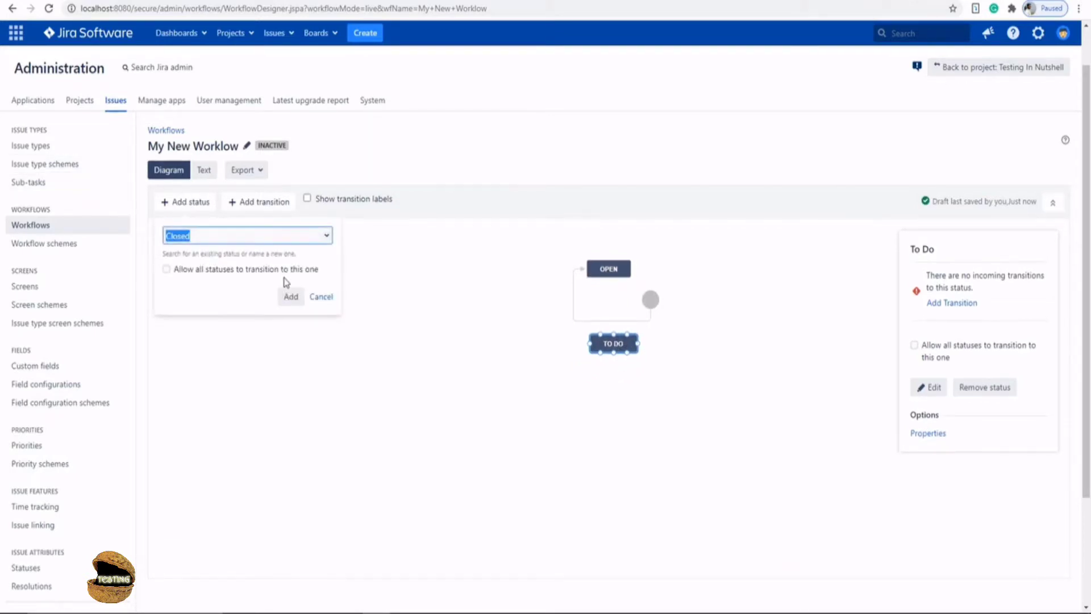
Add the existing In Progress status to the workflow and place it below the To Do status.
text(I)
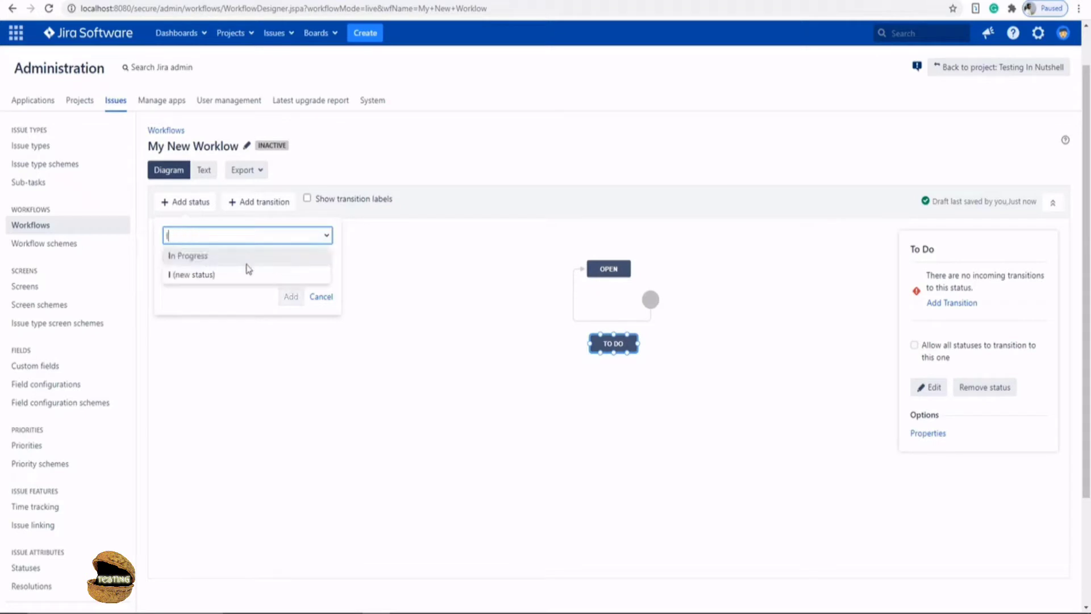
click(250, 257)
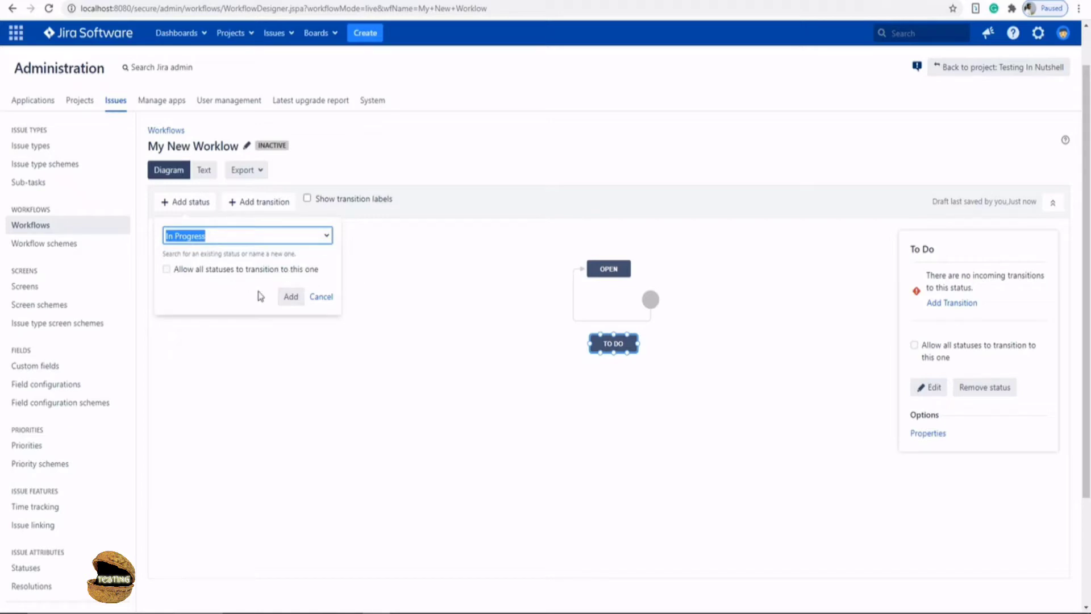
click(289, 303)
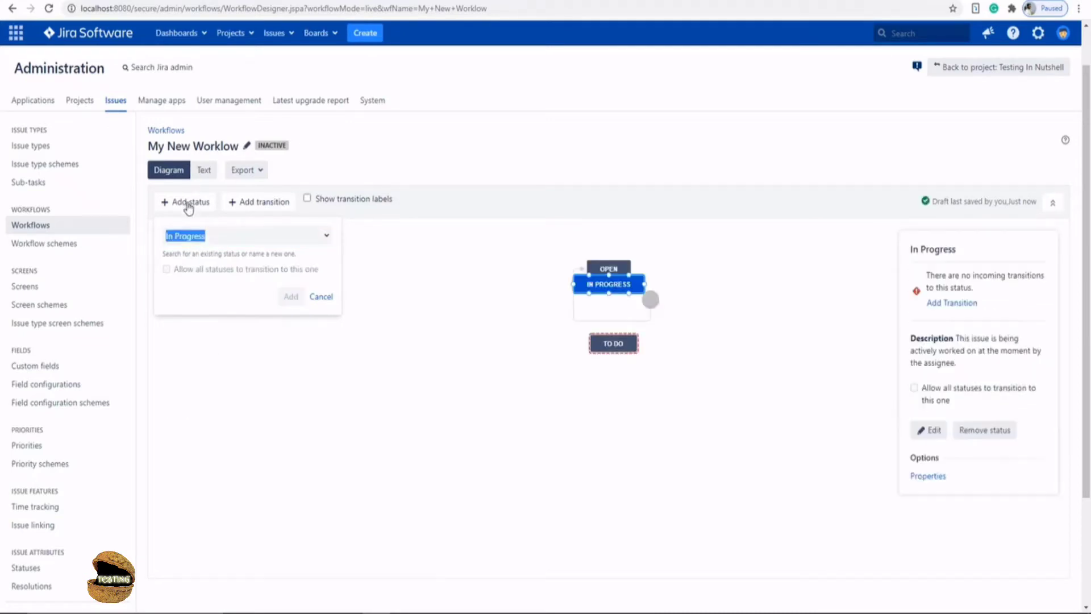
drag(625, 284, 626, 392)
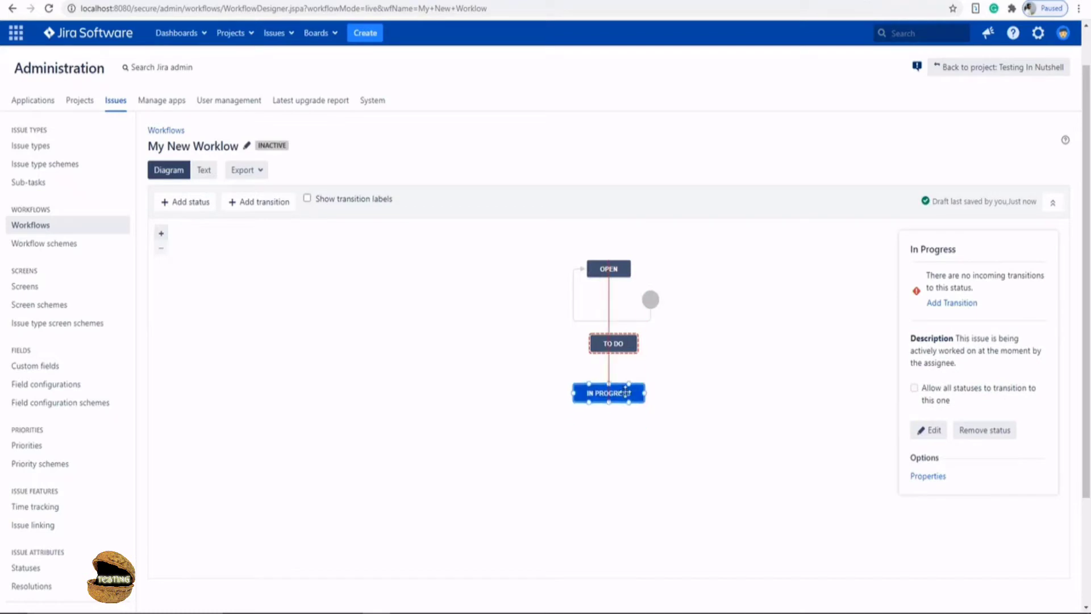
Create a new status named In Review in the To Do category and add it to the workflow.
click(204, 206)
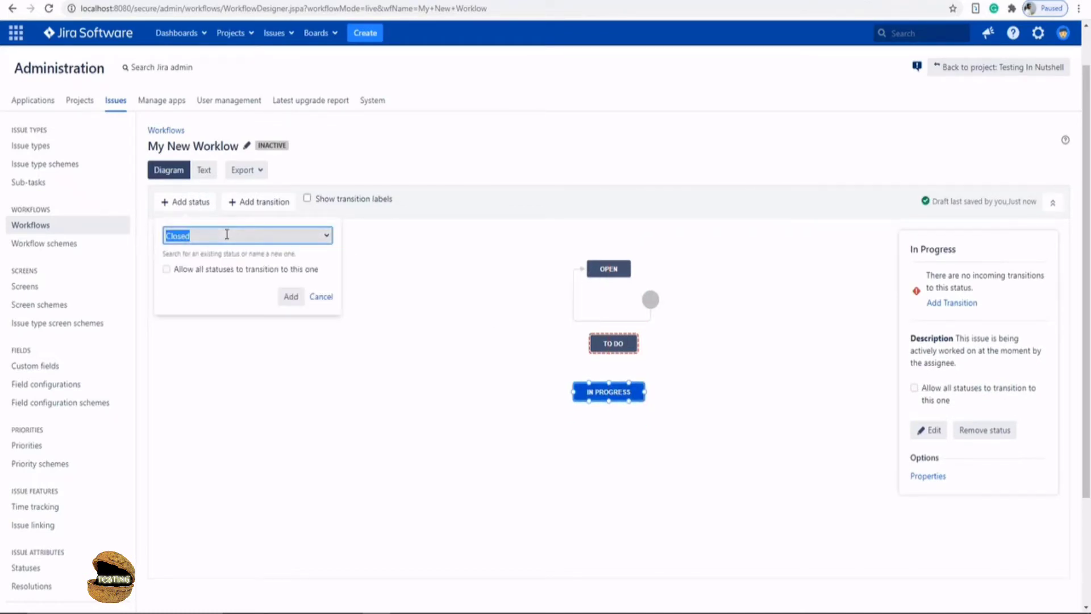
text(In)
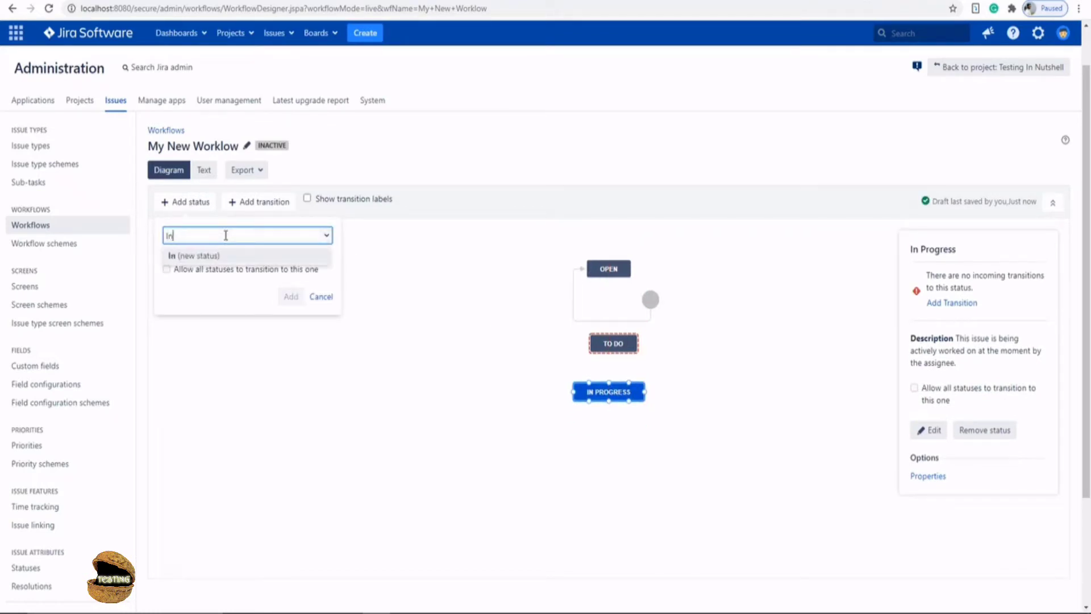
text( P)
key(BackSpace)
text(Review)
click(243, 257)
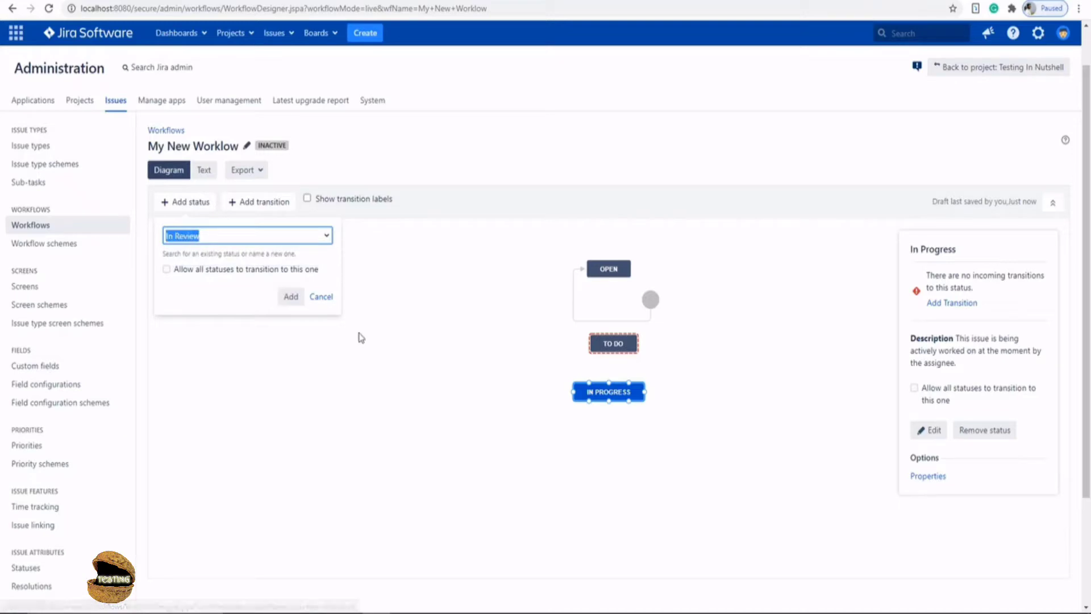
click(293, 302)
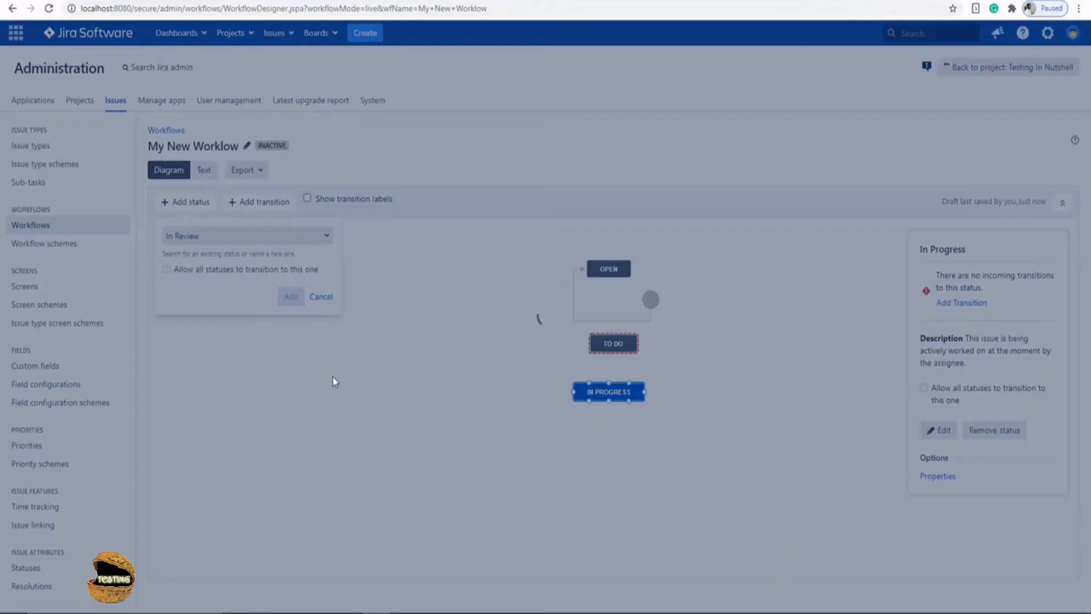
click(503, 290)
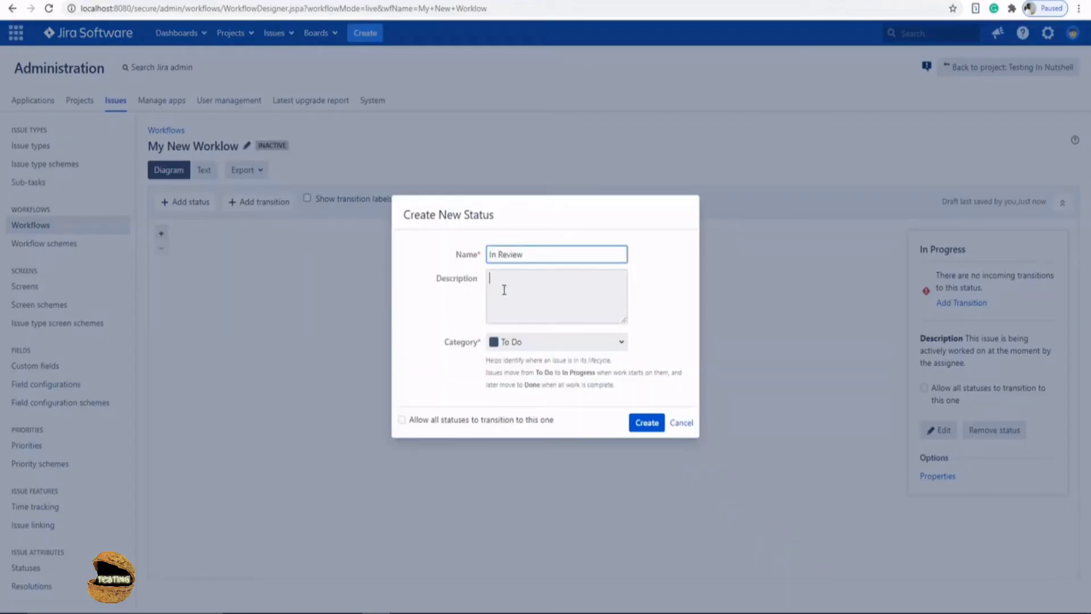
click(552, 342)
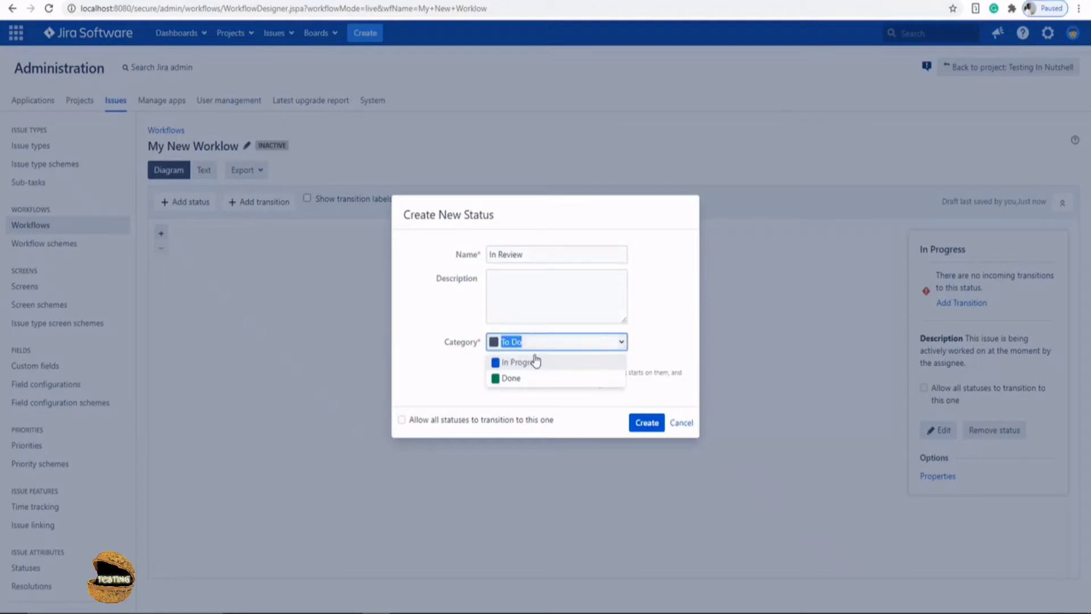
click(471, 367)
click(498, 278)
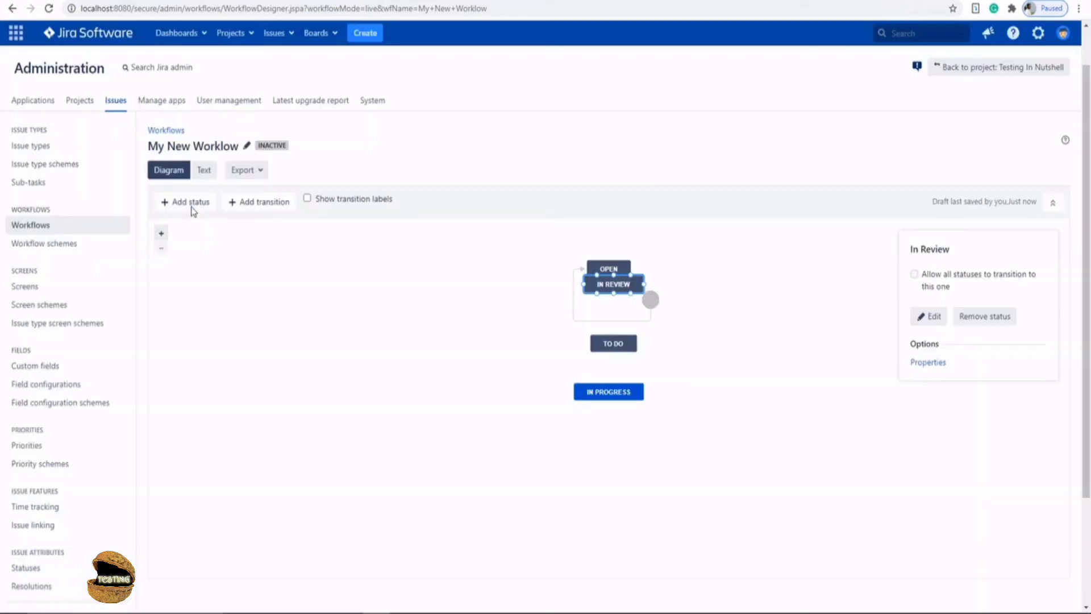
Add the existing Done status to the workflow without allowing all statuses to transition to it.
click(187, 202)
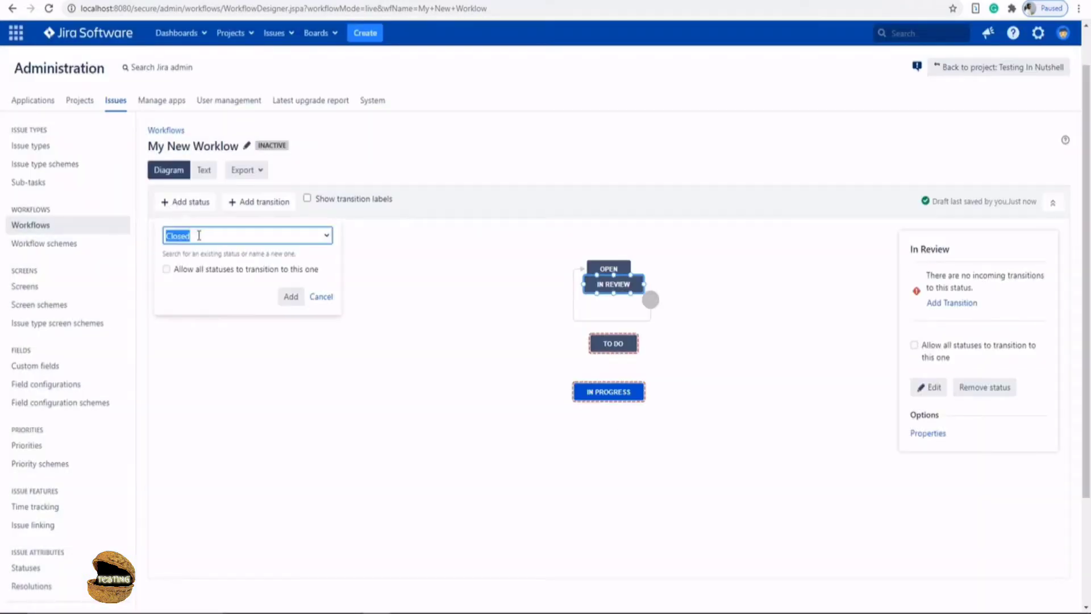
text(Done)
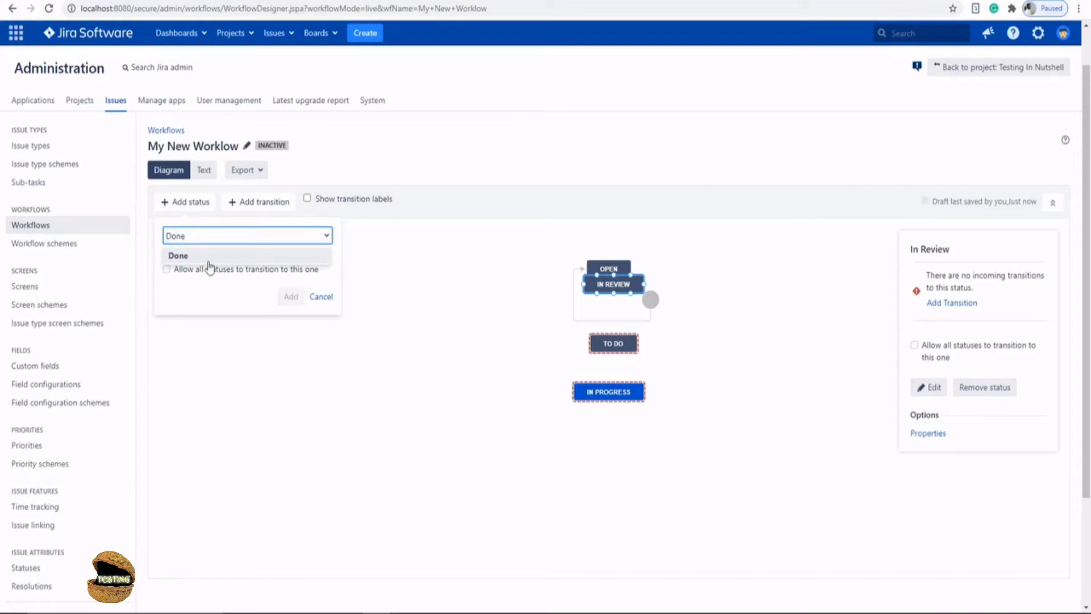
click(207, 257)
click(291, 296)
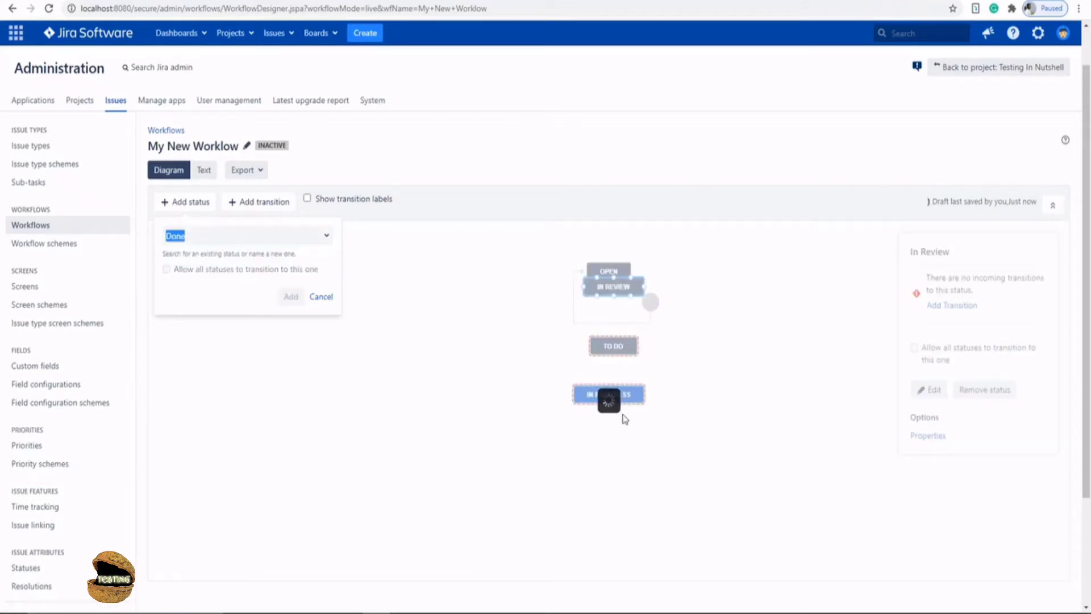
Arrange the statuses in a diamond below Open: To Do on top, In Progress left, In Review right and Done at the bottom.
drag(624, 460, 605, 460)
drag(614, 284, 520, 383)
drag(698, 369, 706, 385)
drag(621, 345, 614, 343)
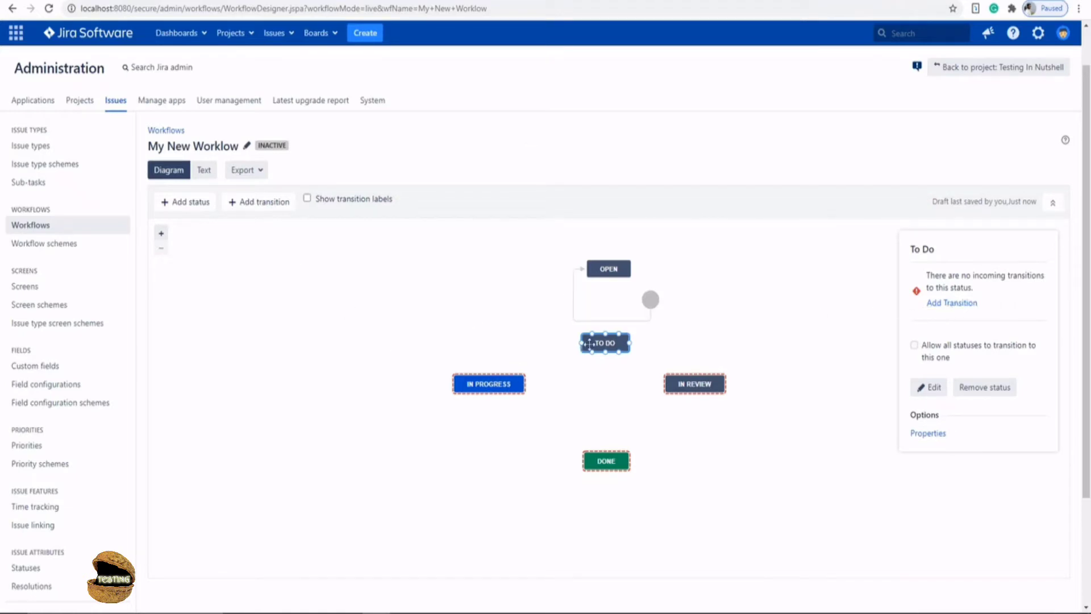
click(677, 381)
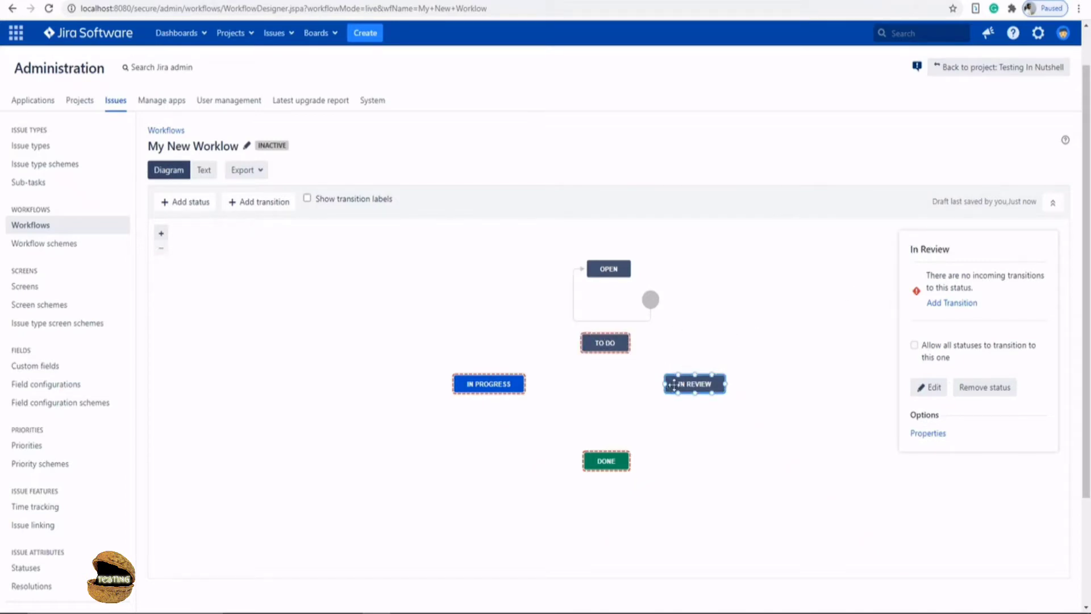
Align the To Do status beneath Open and move the Open status down to just above To Do.
drag(610, 343, 615, 341)
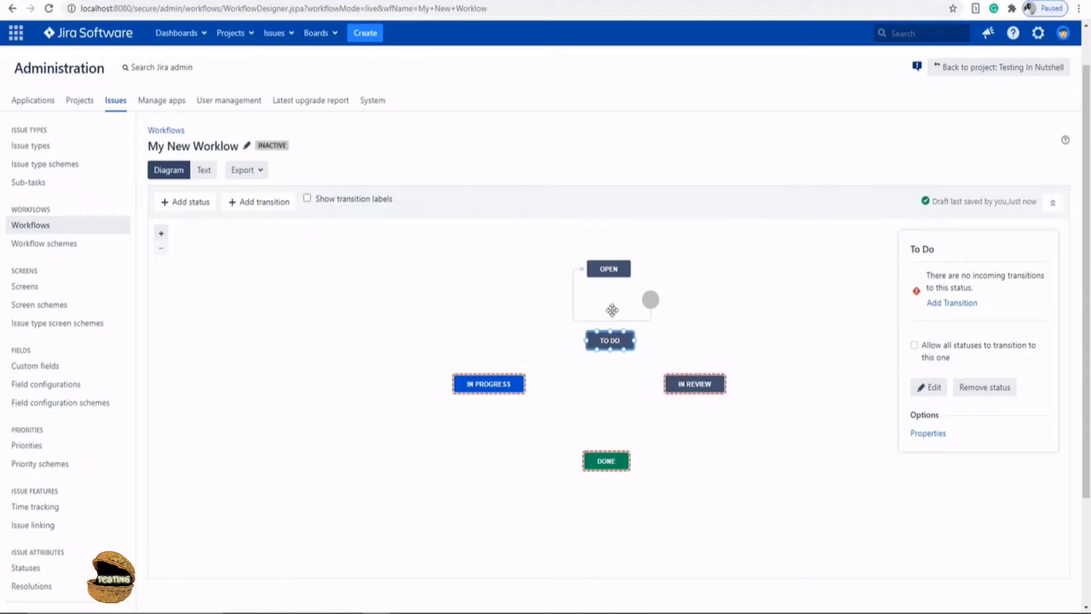
click(605, 274)
drag(606, 274, 615, 304)
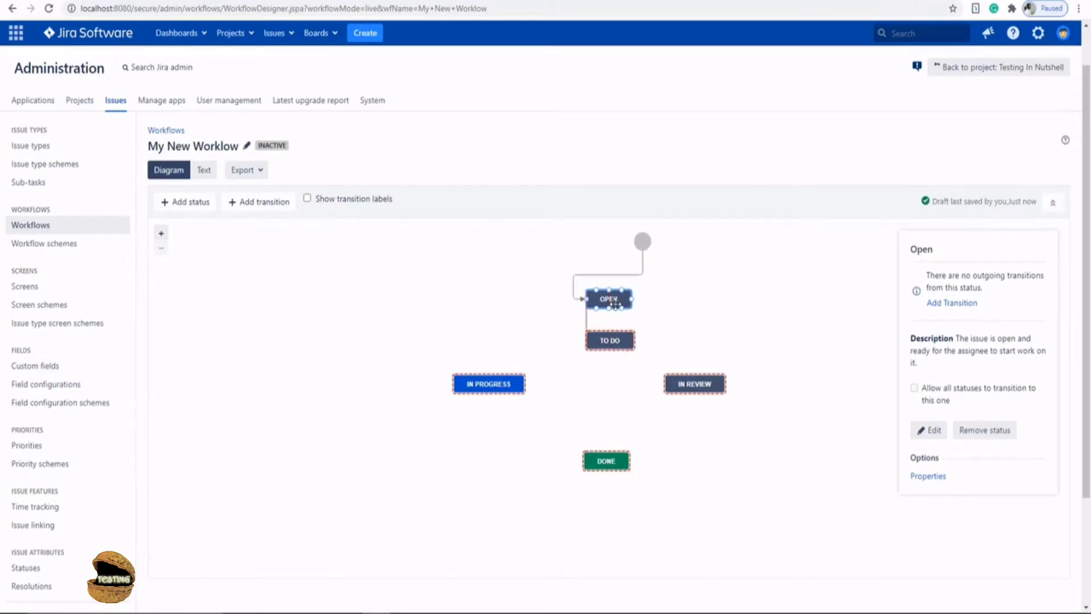
Add a transition named Task Created from Open to To Do with no screen, and move the To Do status slightly lower.
click(254, 213)
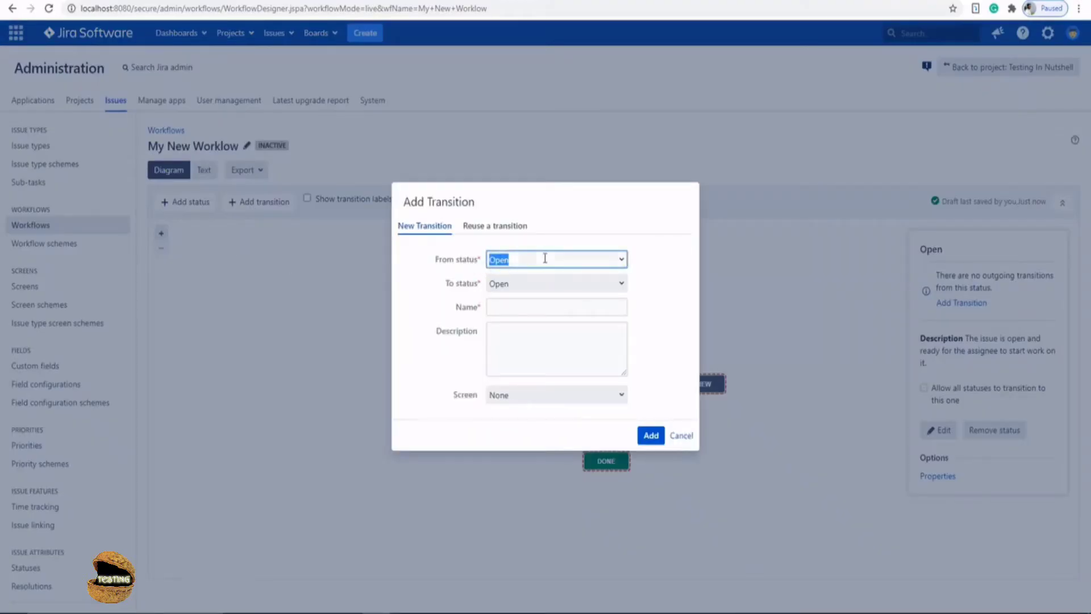
click(506, 287)
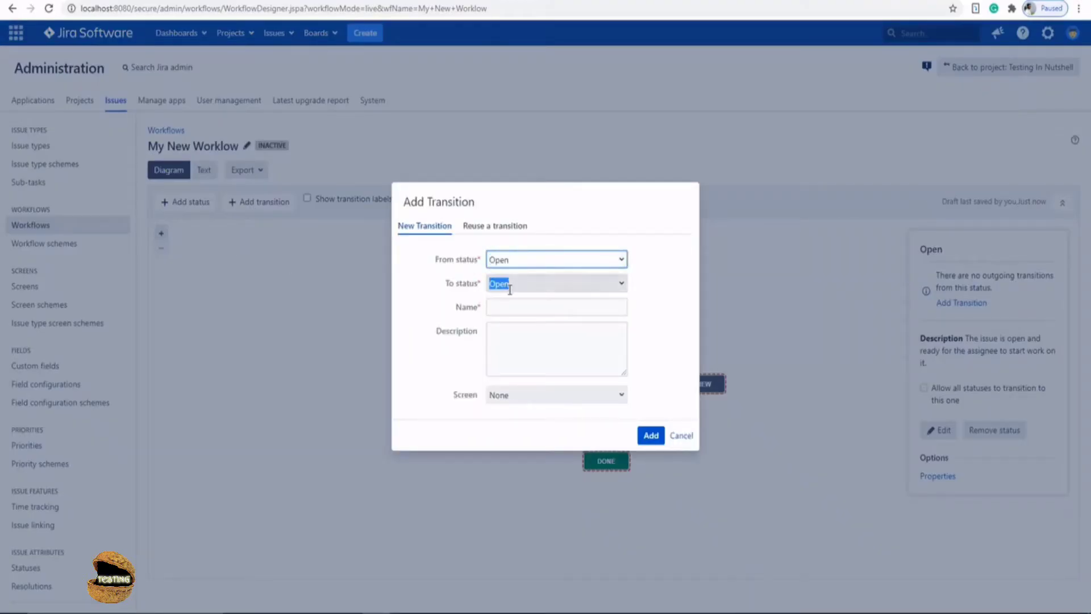
click(513, 352)
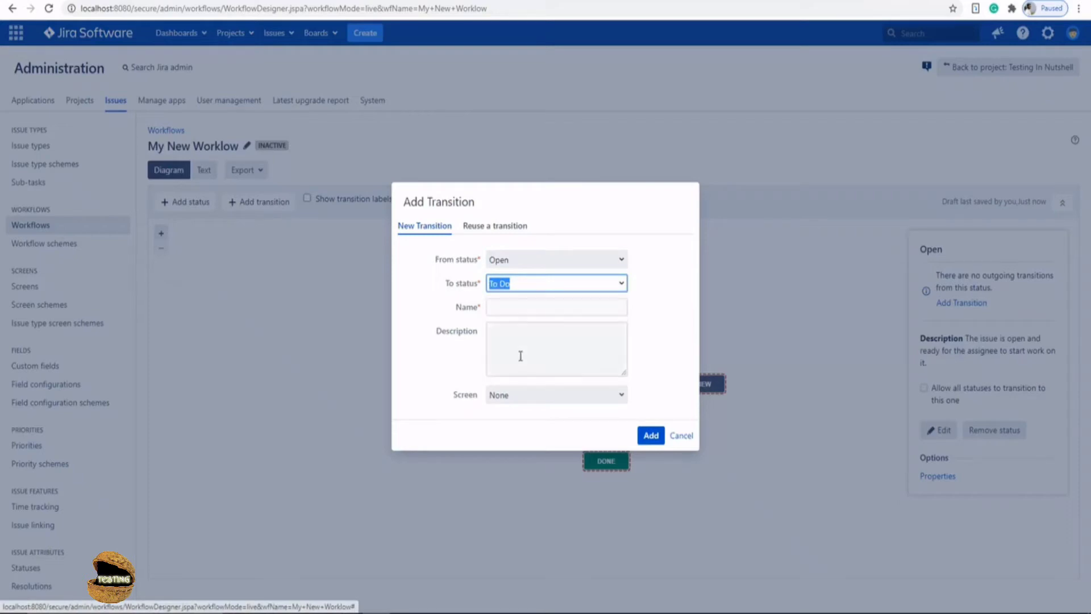
click(523, 310)
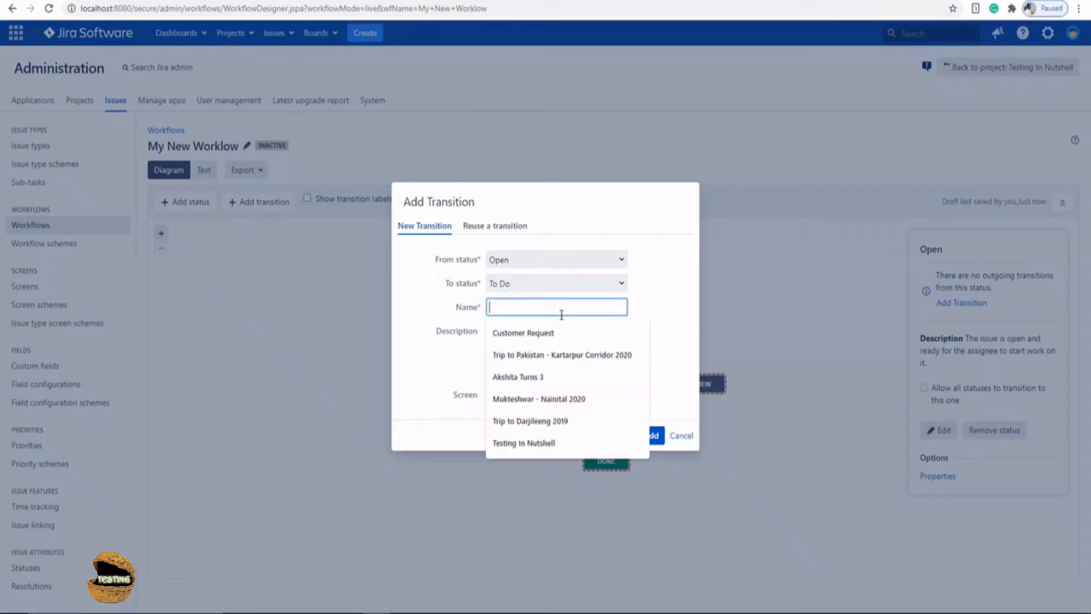
text(Task Created)
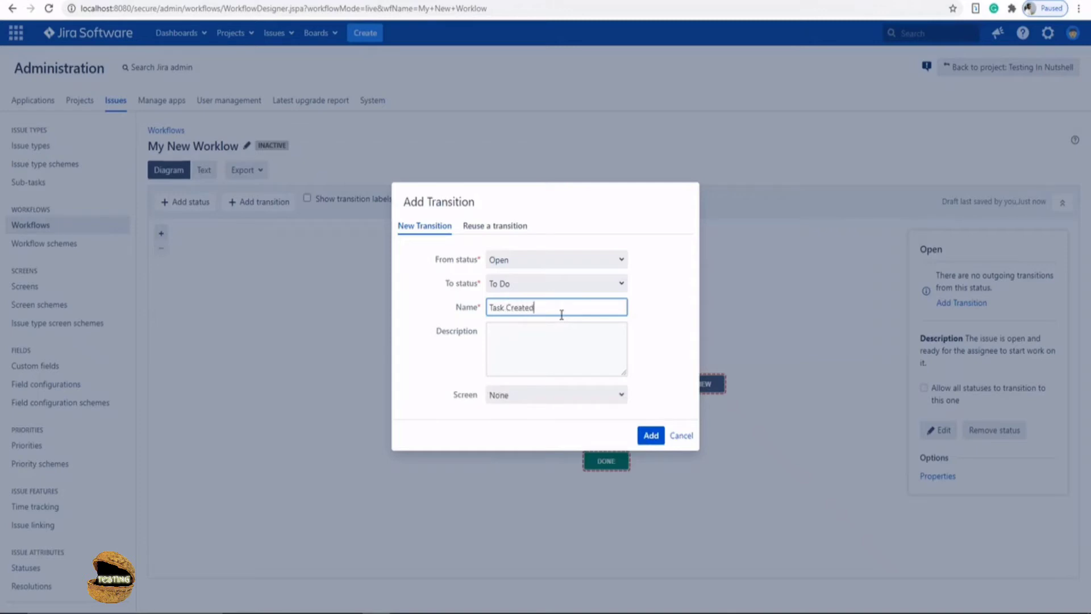
click(548, 395)
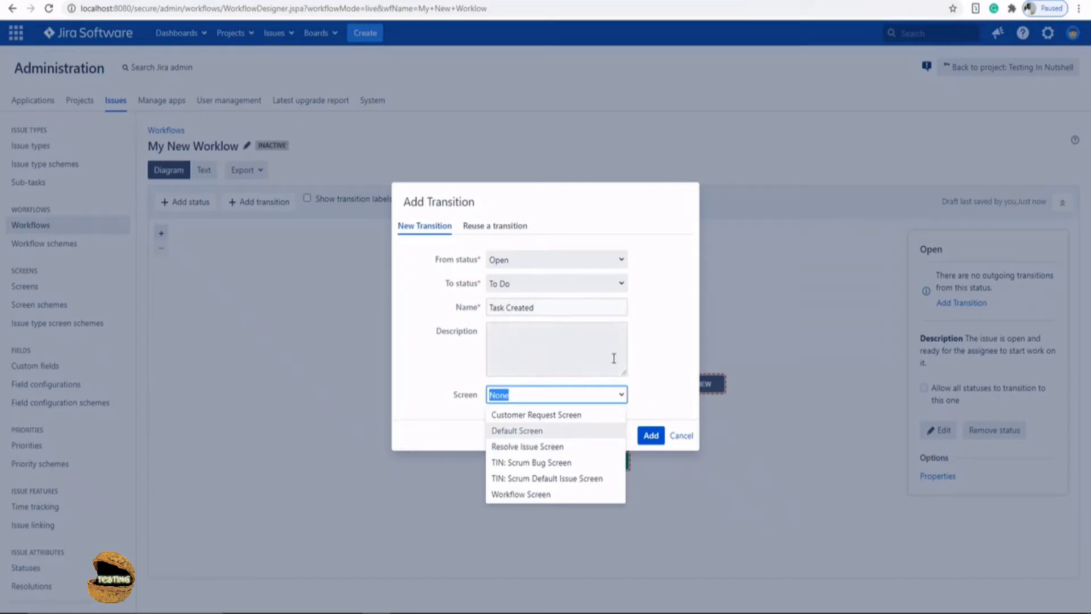
click(651, 436)
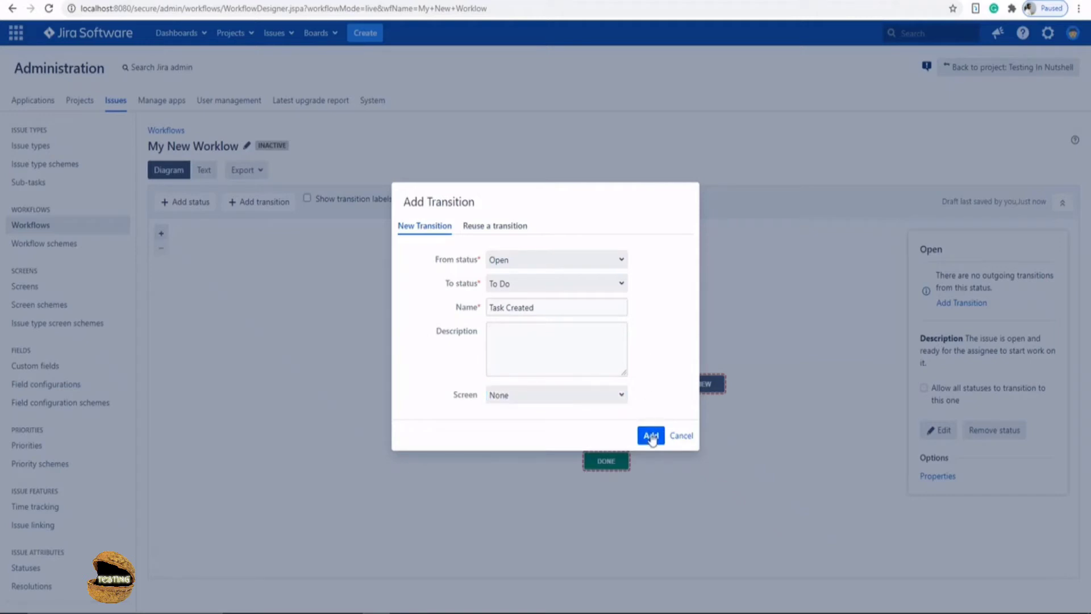
click(651, 437)
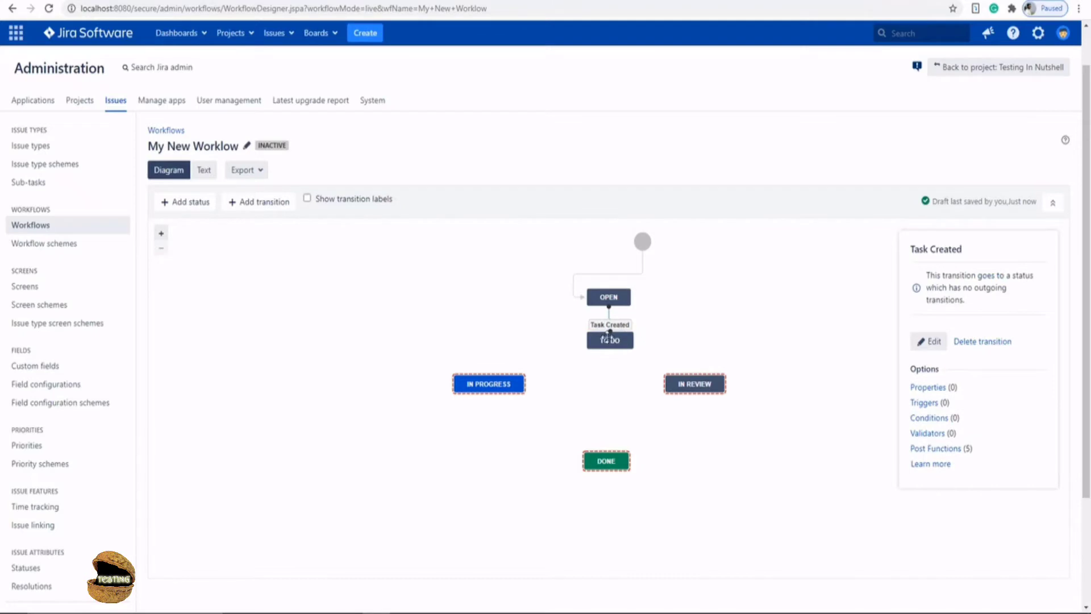
drag(609, 347, 608, 356)
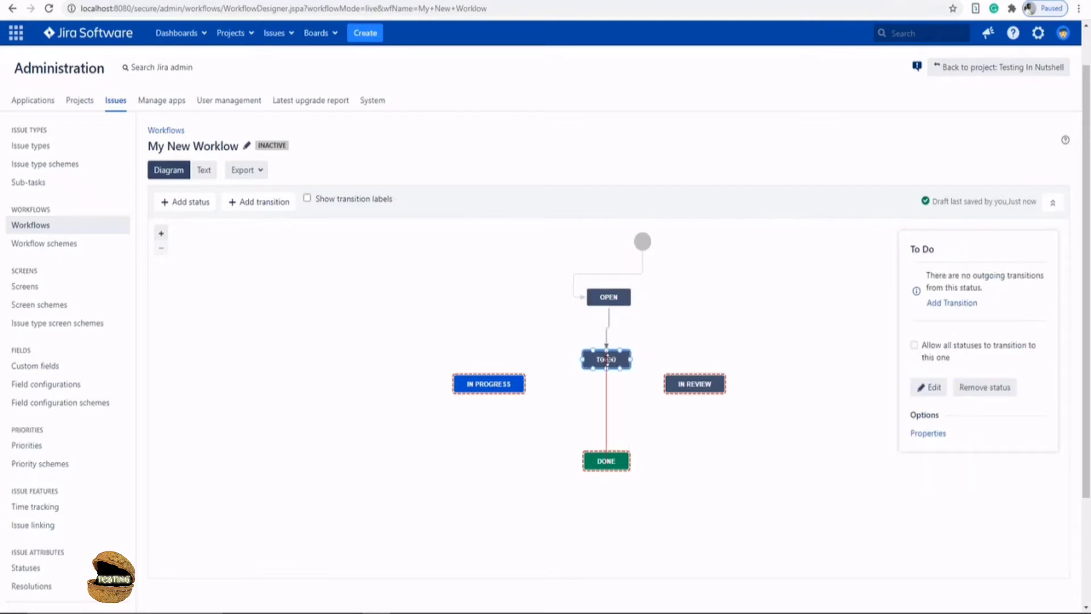
click(659, 341)
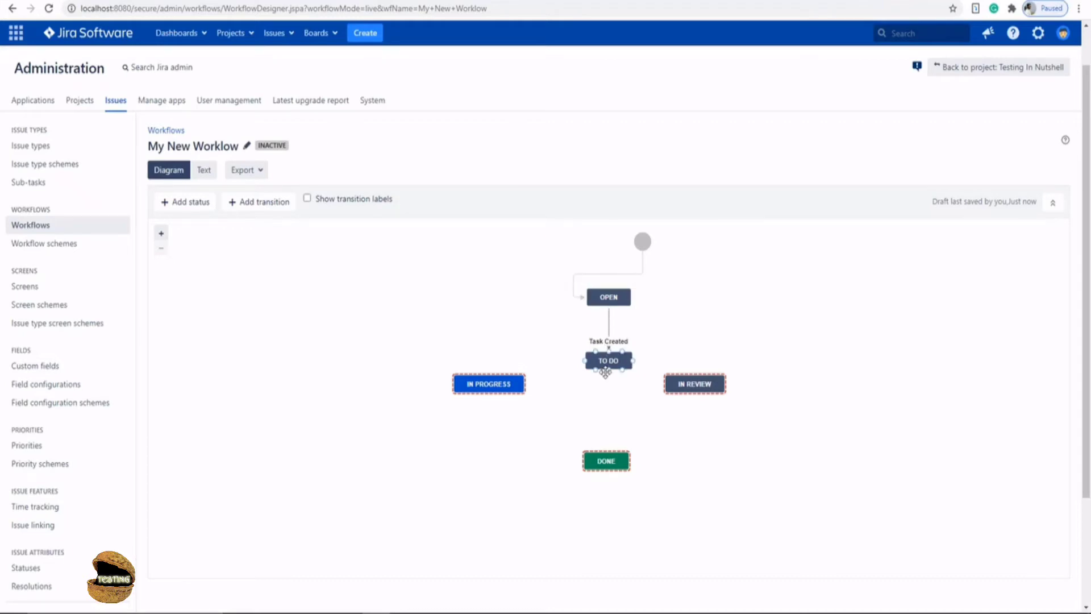
click(250, 204)
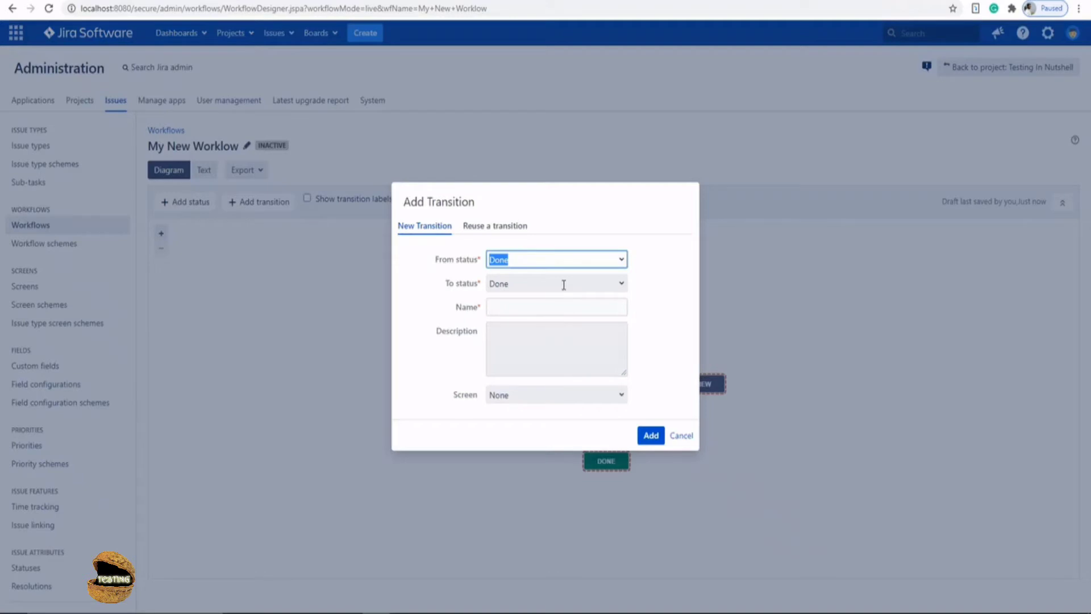
click(621, 259)
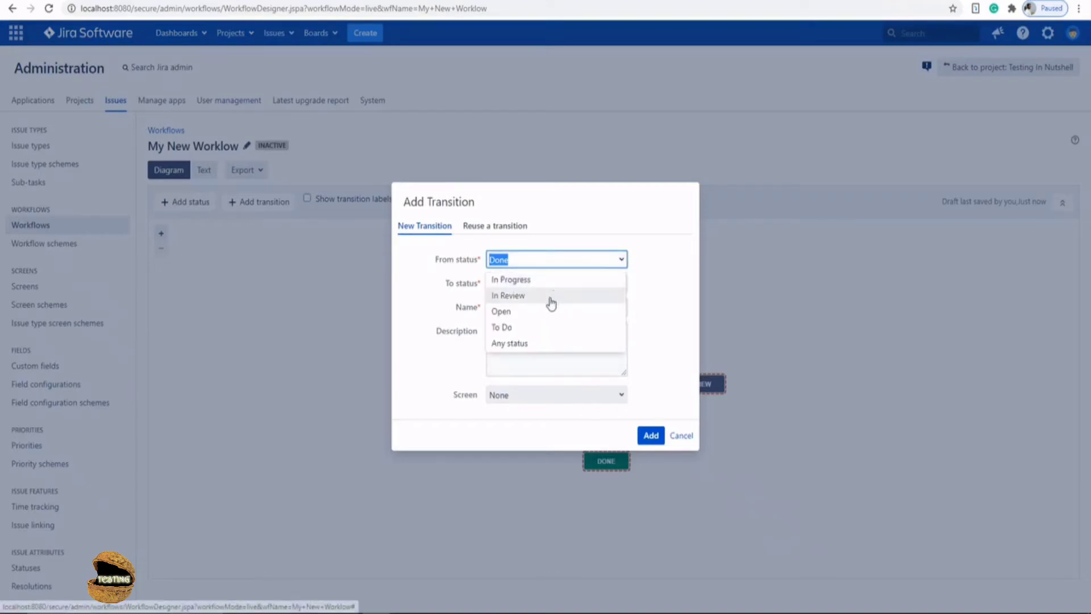
click(520, 327)
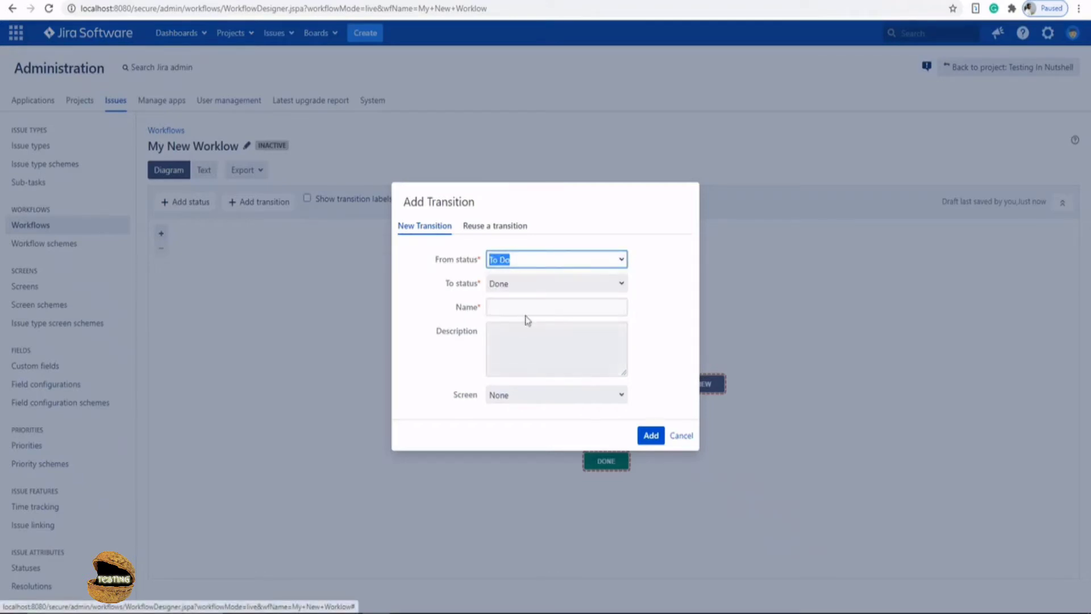
click(531, 282)
click(523, 335)
click(656, 310)
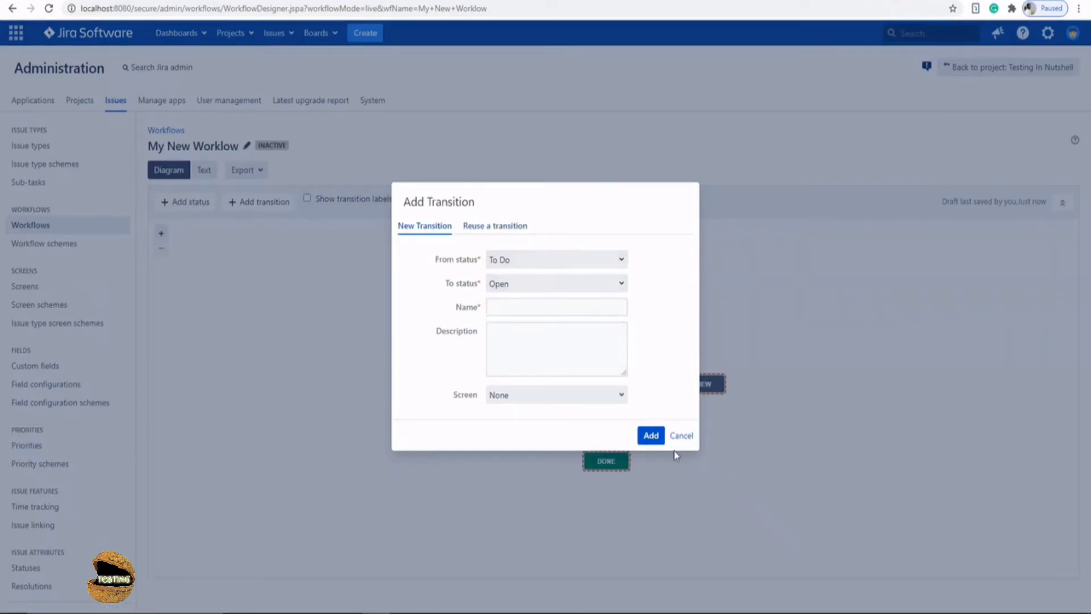
click(681, 436)
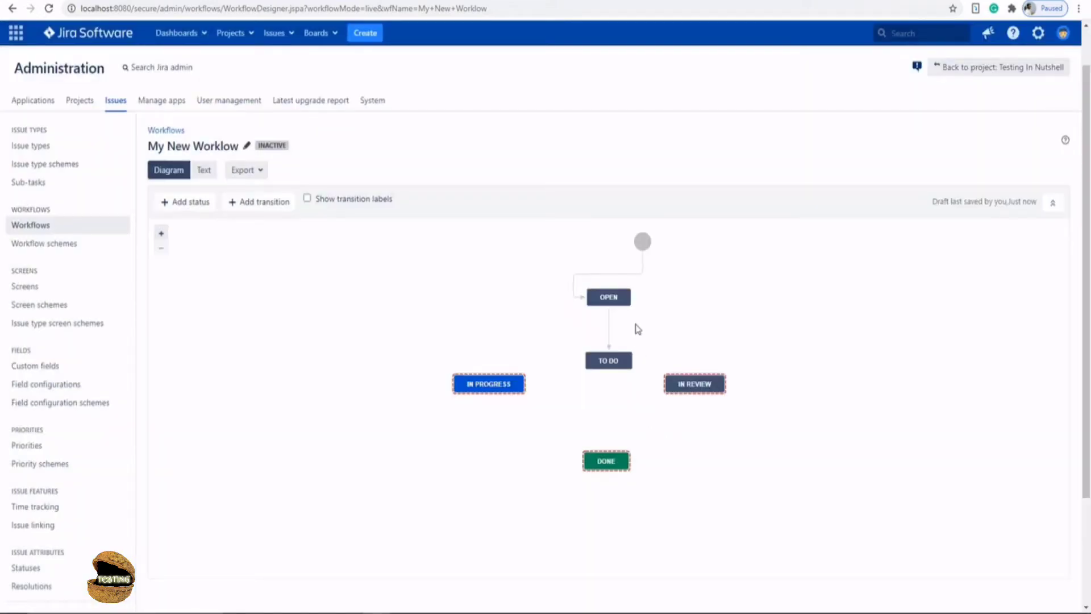
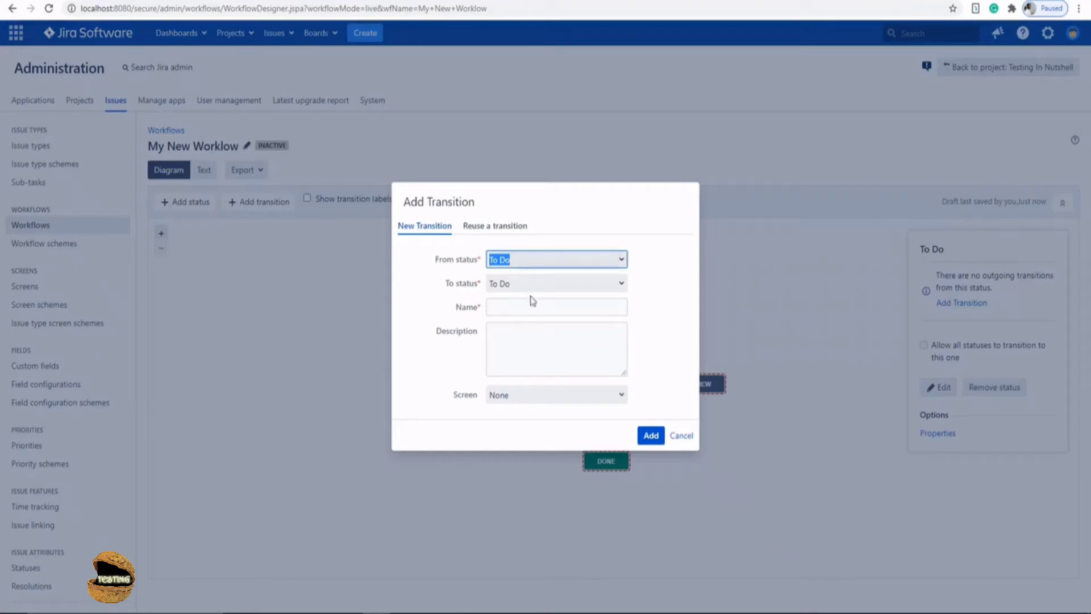
Add a transition named Task Begins from To Do to In Progress, and shift the In Progress status slightly down and right.
click(530, 283)
click(528, 320)
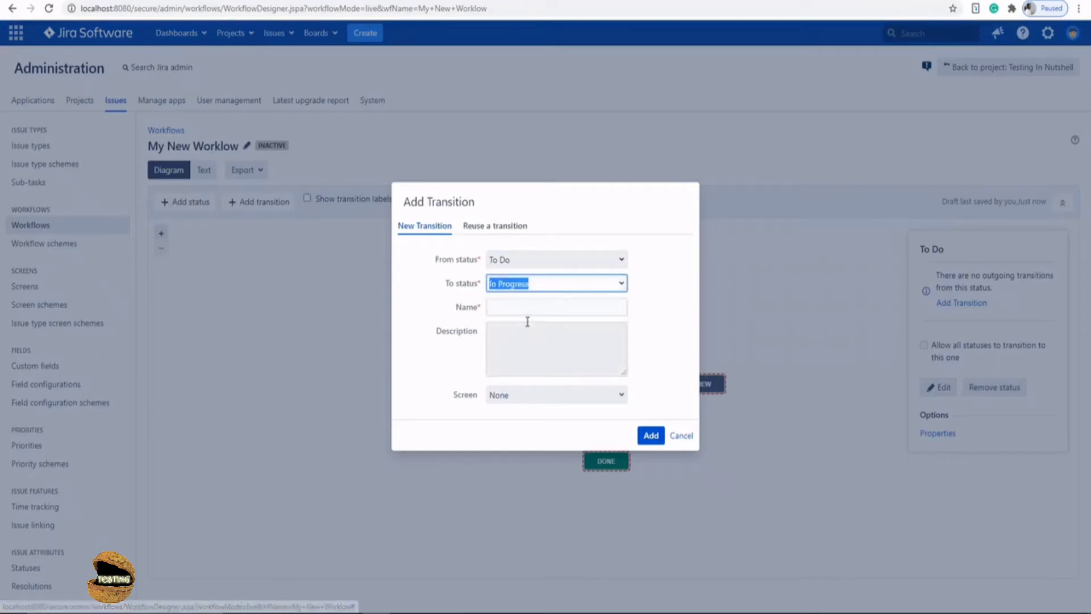
click(523, 307)
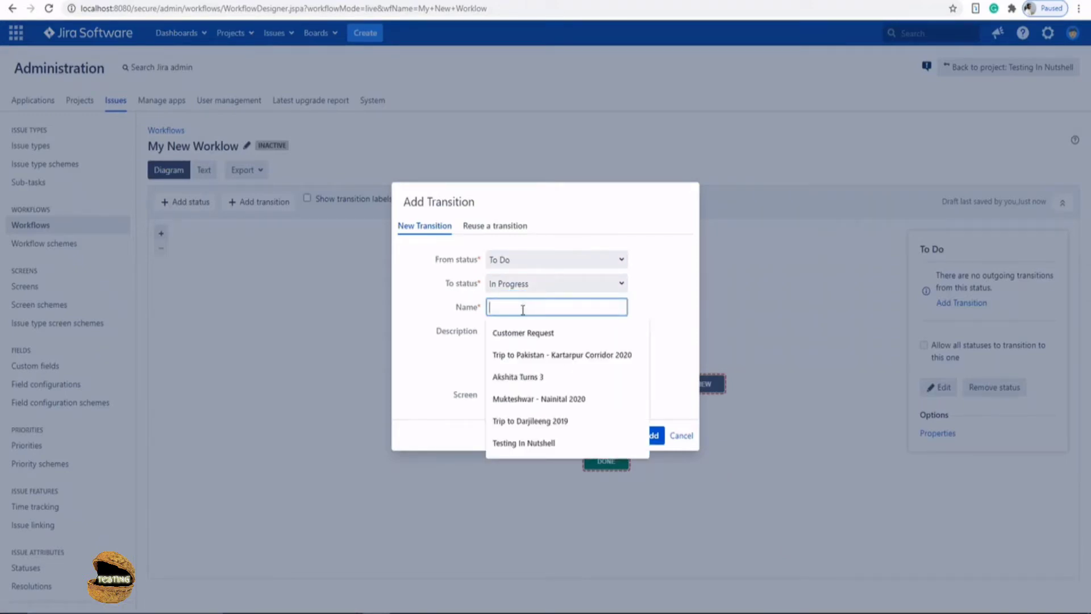
text(Task Begins)
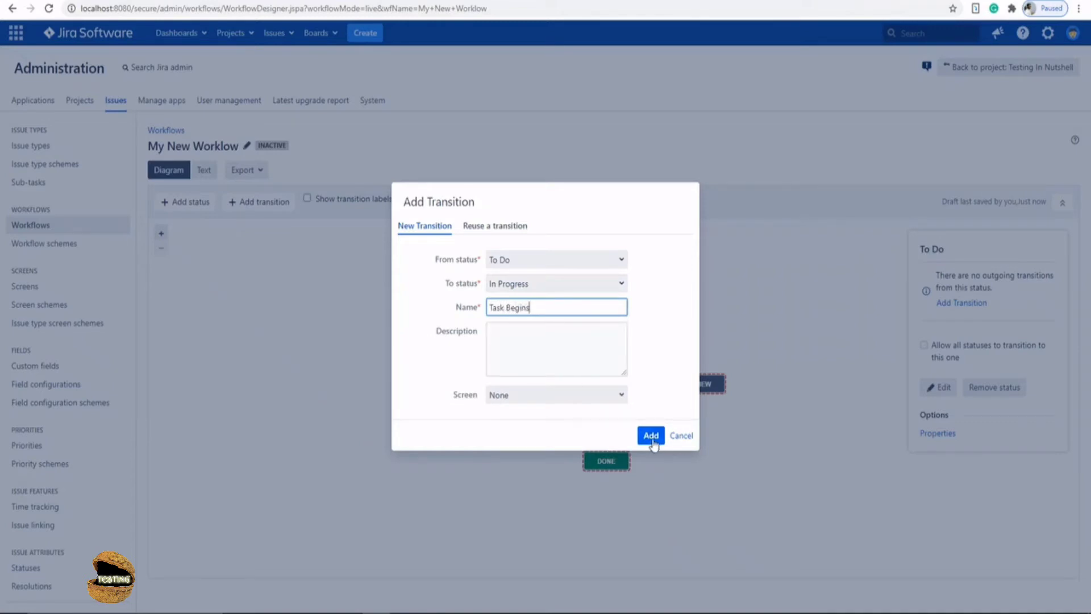
click(654, 434)
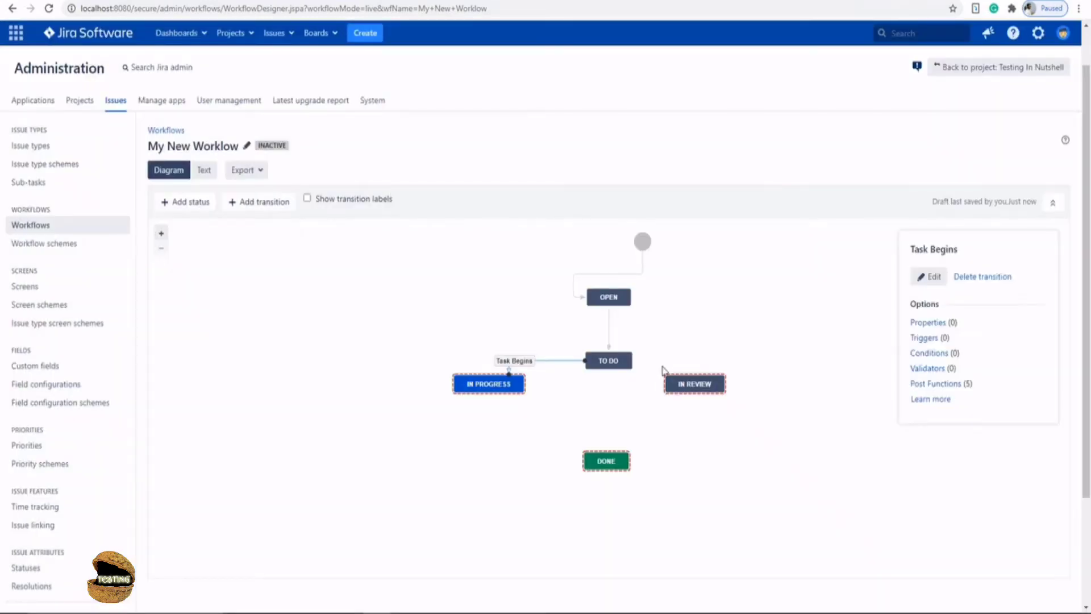
drag(512, 385, 532, 403)
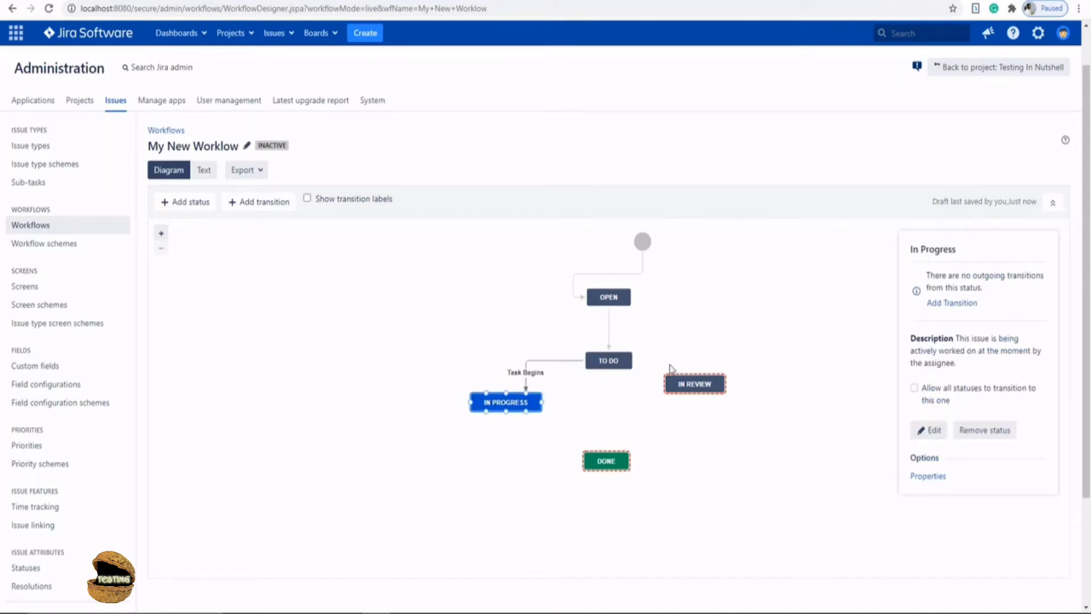
Add a transition named Task Completed from In Progress to In Review, and move In Review level with In Progress.
click(262, 202)
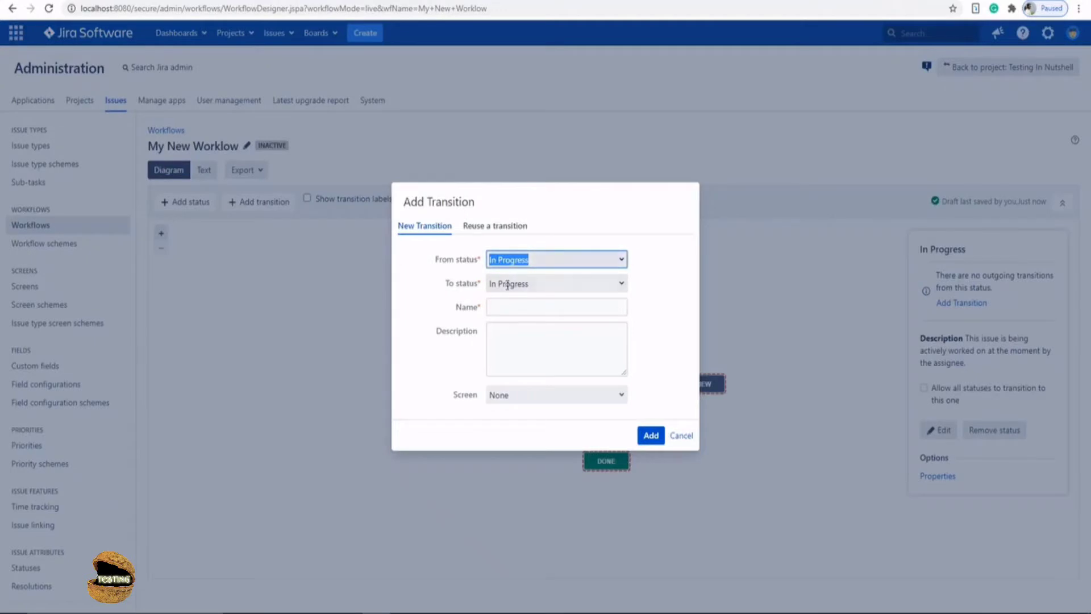
click(509, 284)
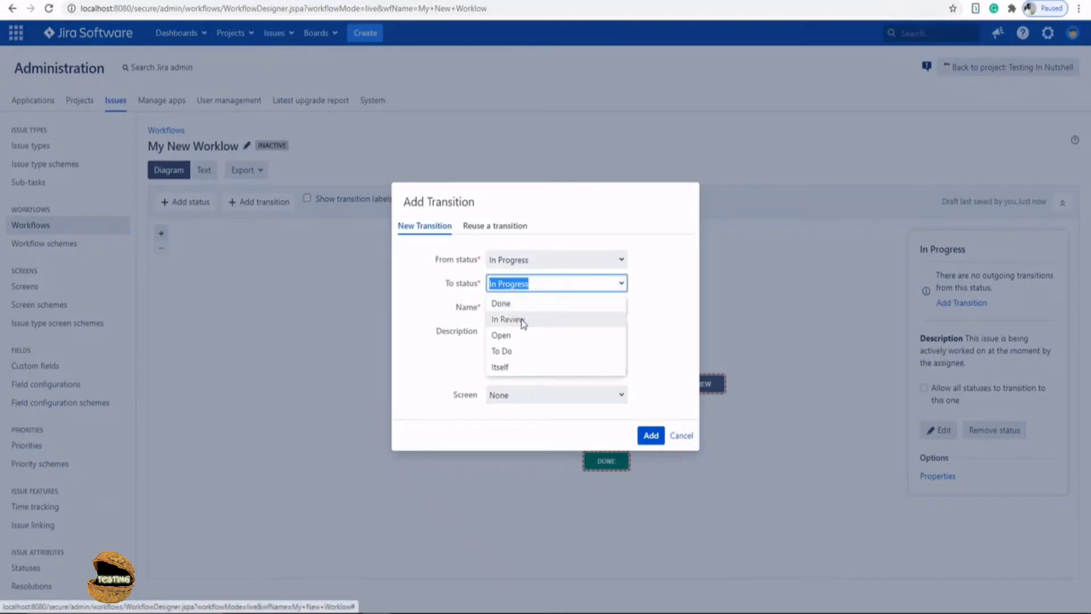
click(523, 321)
click(511, 308)
text(Task)
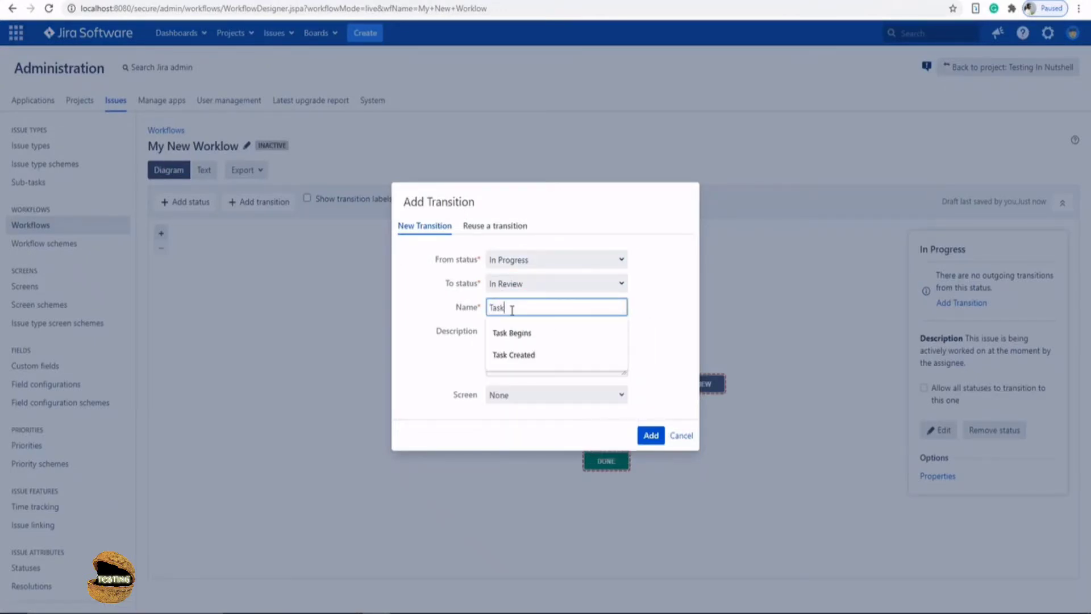
text( Completed)
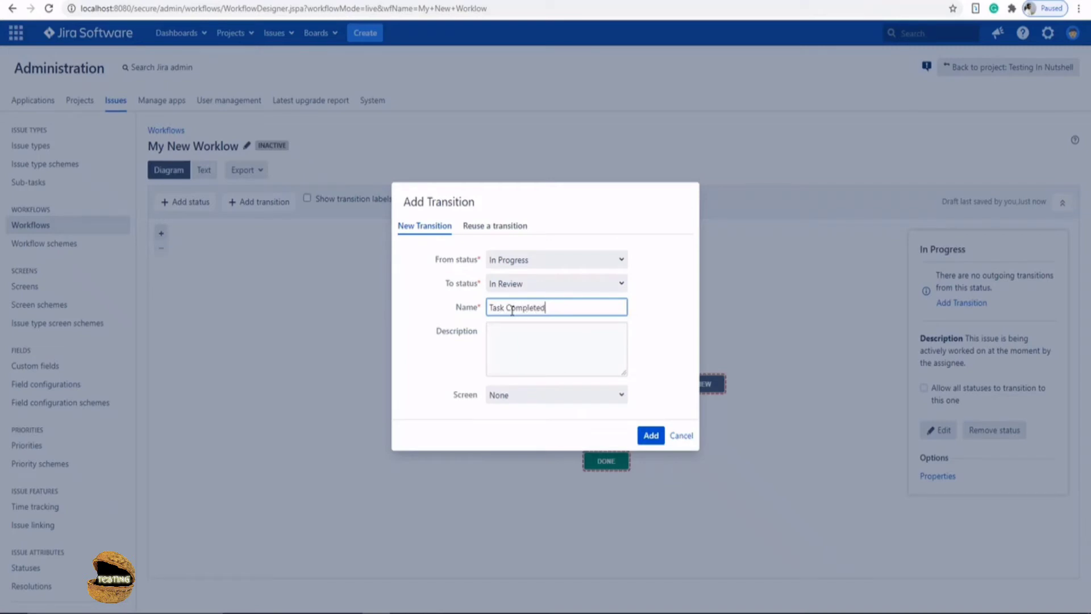
click(651, 436)
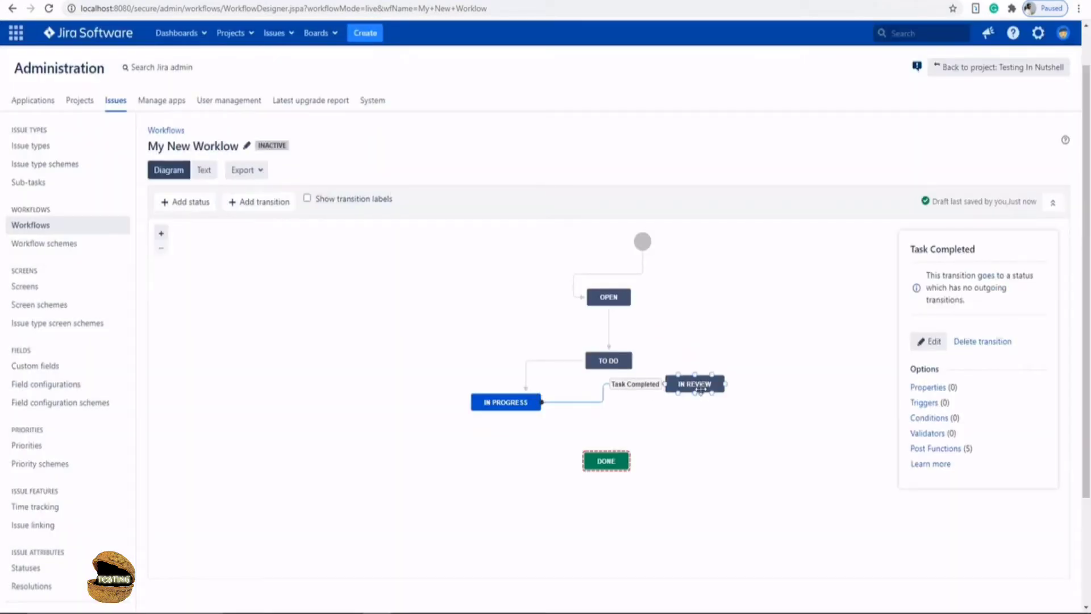
click(706, 395)
drag(709, 398, 719, 403)
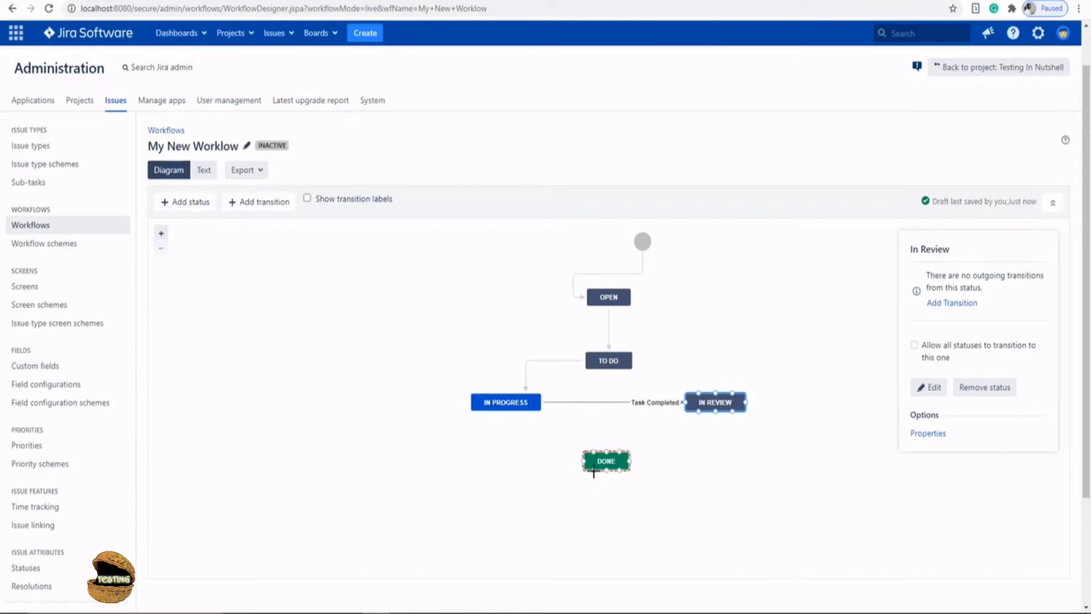
Add a transition named Task Approved from In Review to Done, with no screen, and deselect it in the diagram.
click(274, 203)
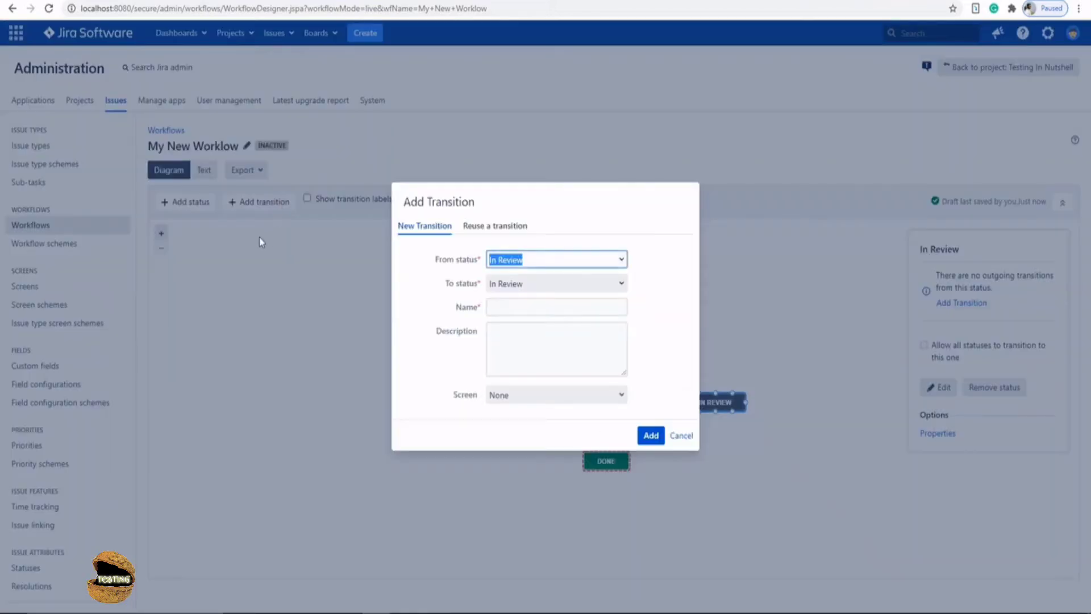
click(572, 283)
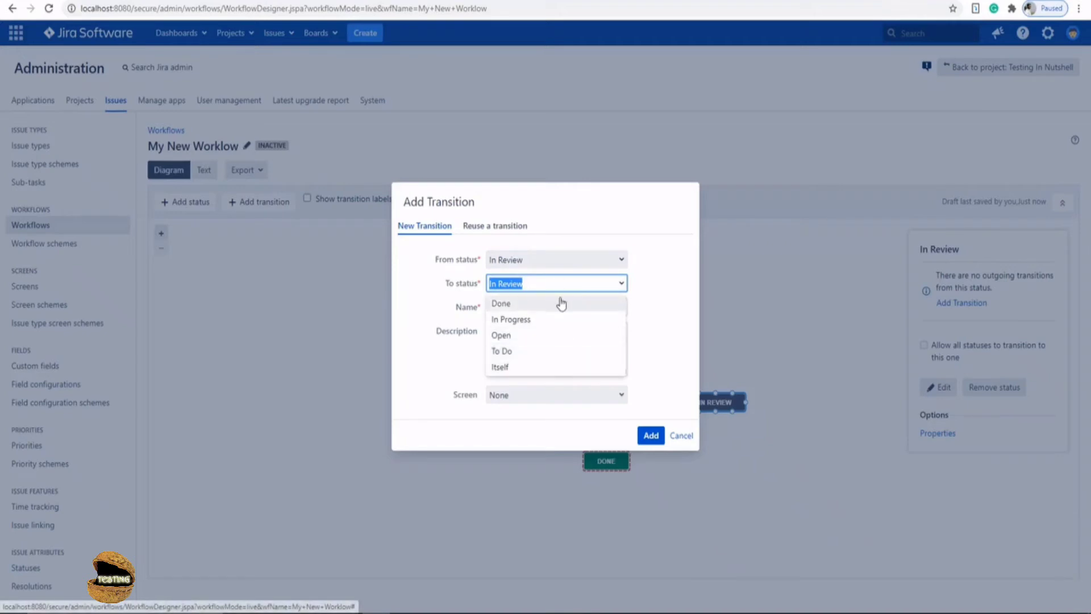
click(561, 303)
click(551, 307)
text(Task Approved)
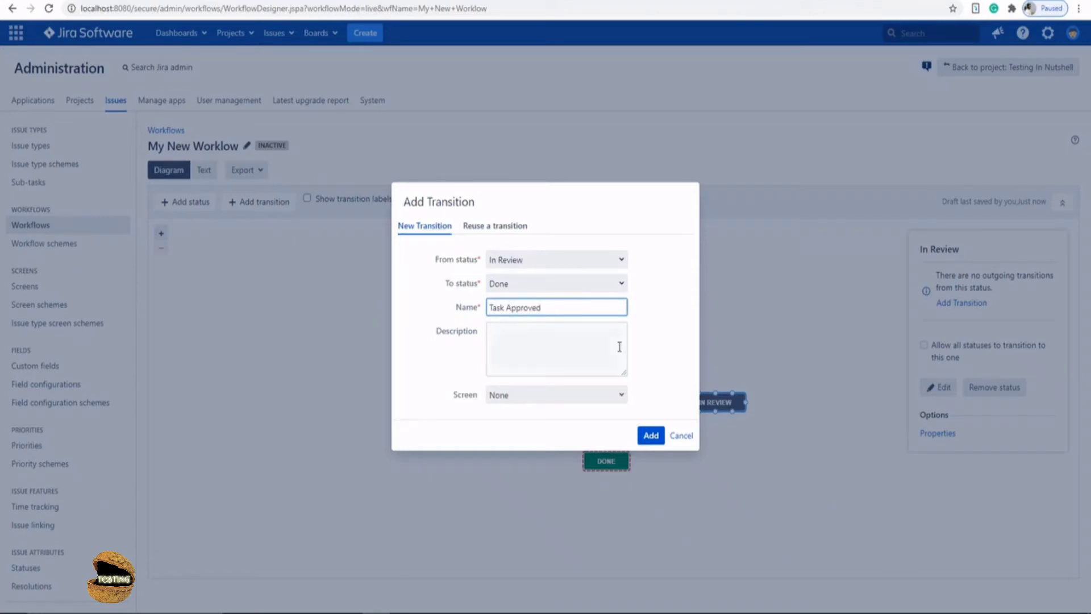
click(652, 435)
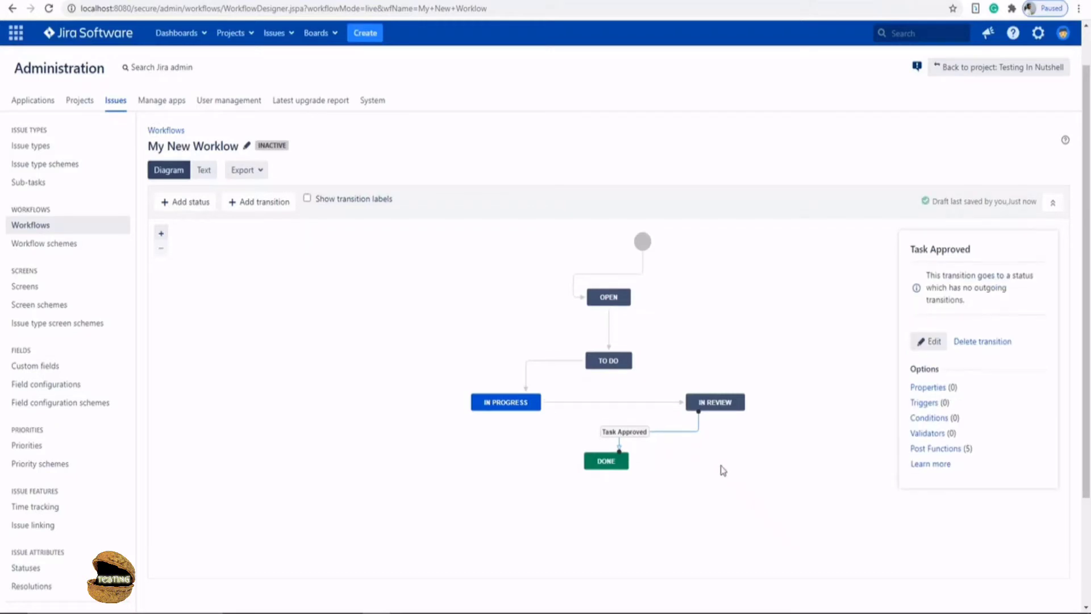
click(802, 466)
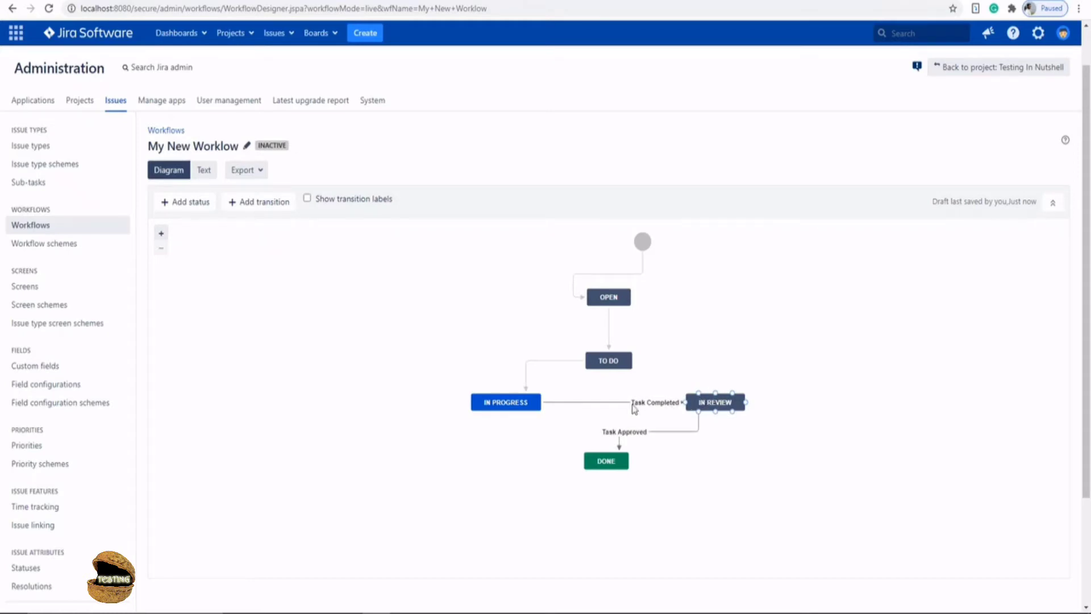
Add a transition named Task Reponed from In Review to In Progress, with no screen.
click(283, 202)
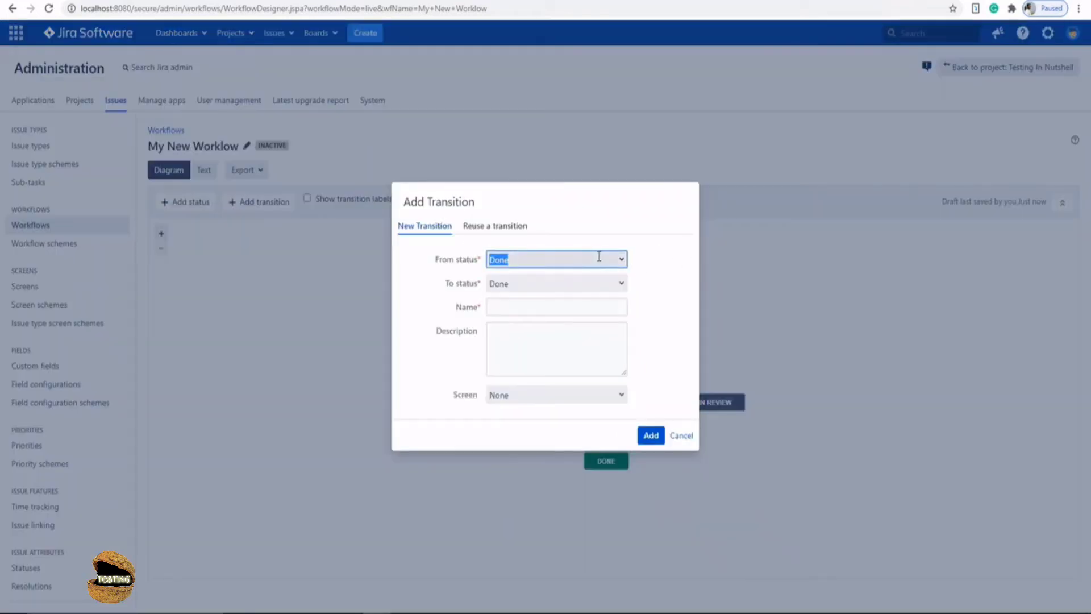
click(599, 256)
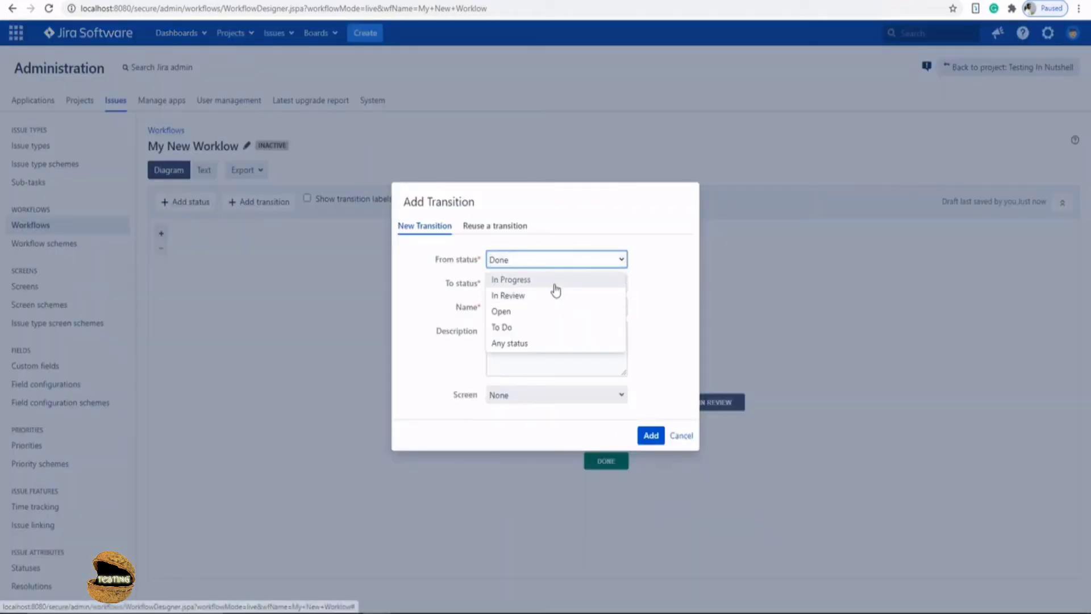
click(555, 284)
click(548, 285)
click(546, 261)
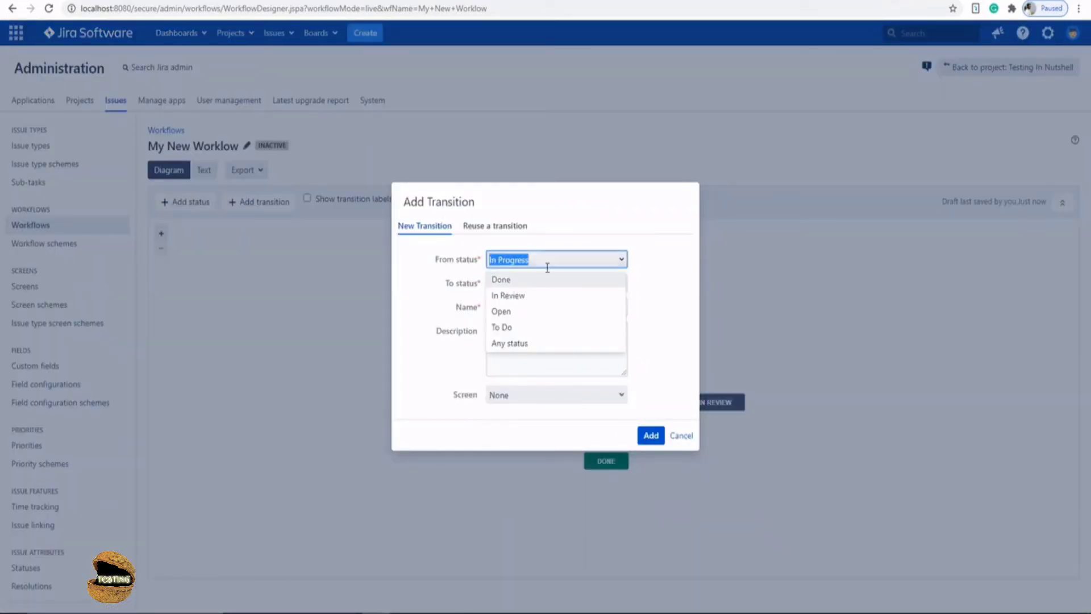
click(545, 296)
click(546, 282)
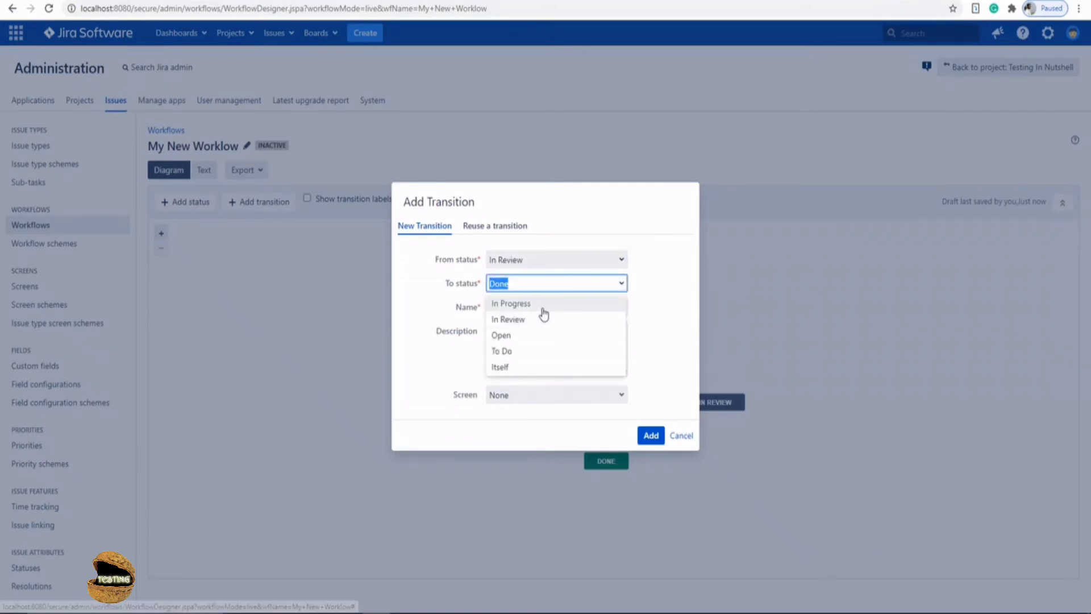
click(540, 308)
click(528, 306)
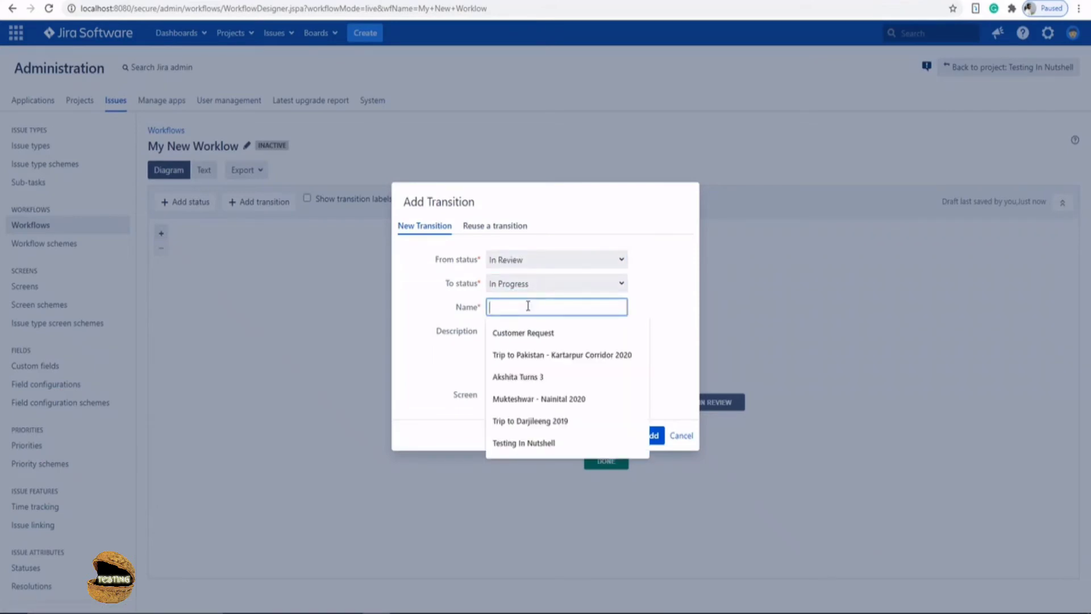
text(Task R)
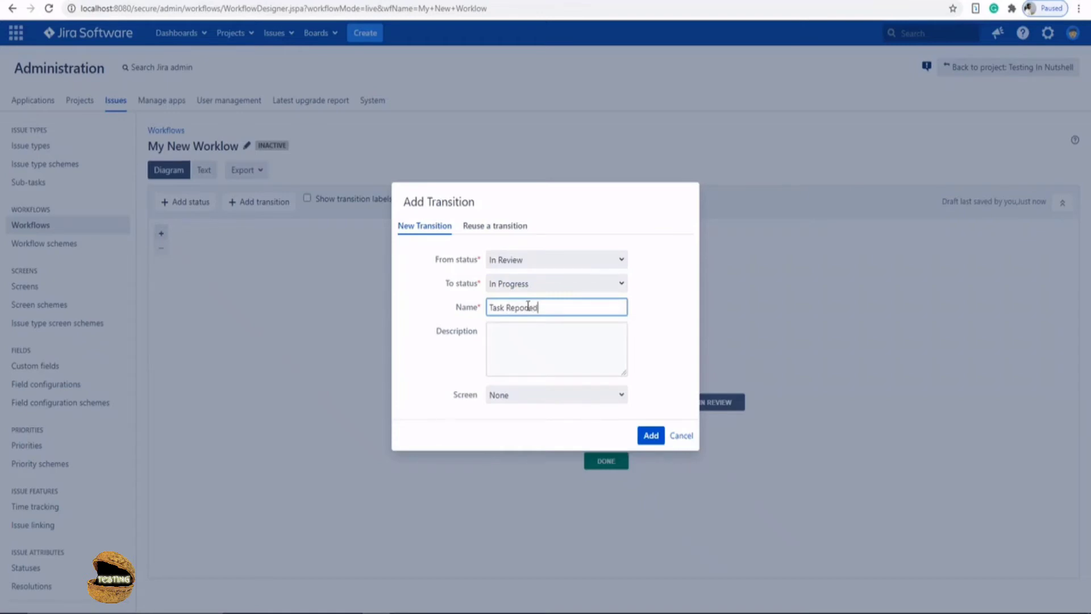
text(eponed)
click(651, 436)
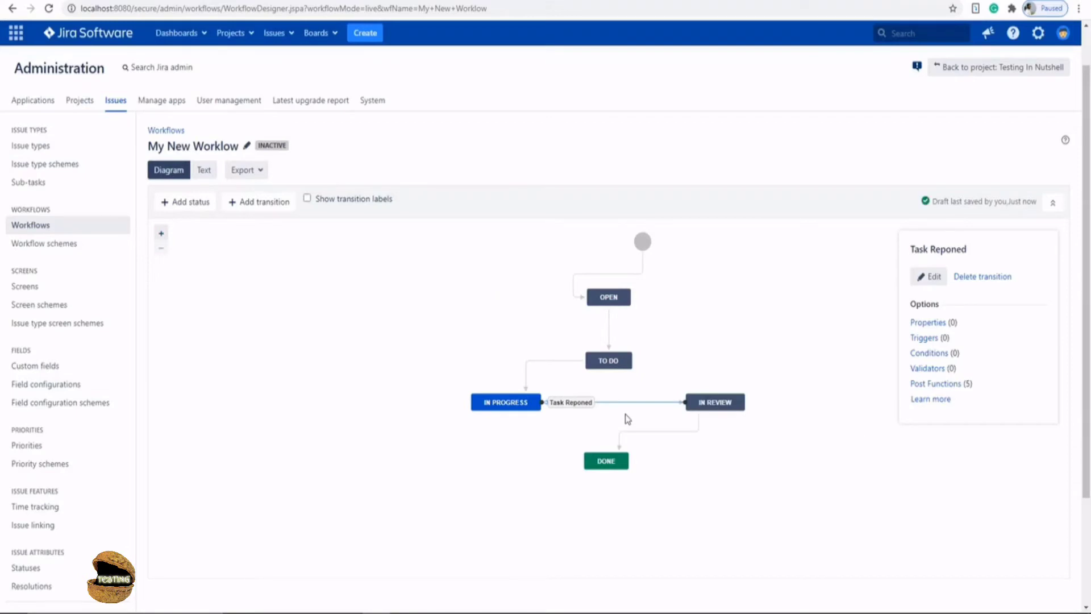
Check the transitions between In Progress and In Review without editing them, and move the In Review status slightly above In Progress's level.
double_click(586, 408)
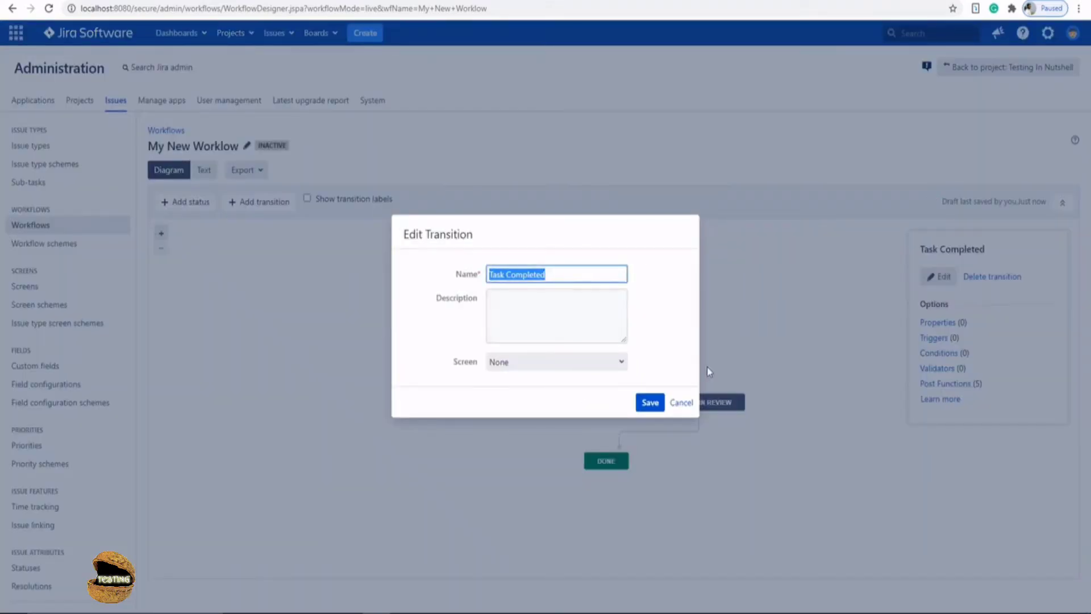
click(682, 403)
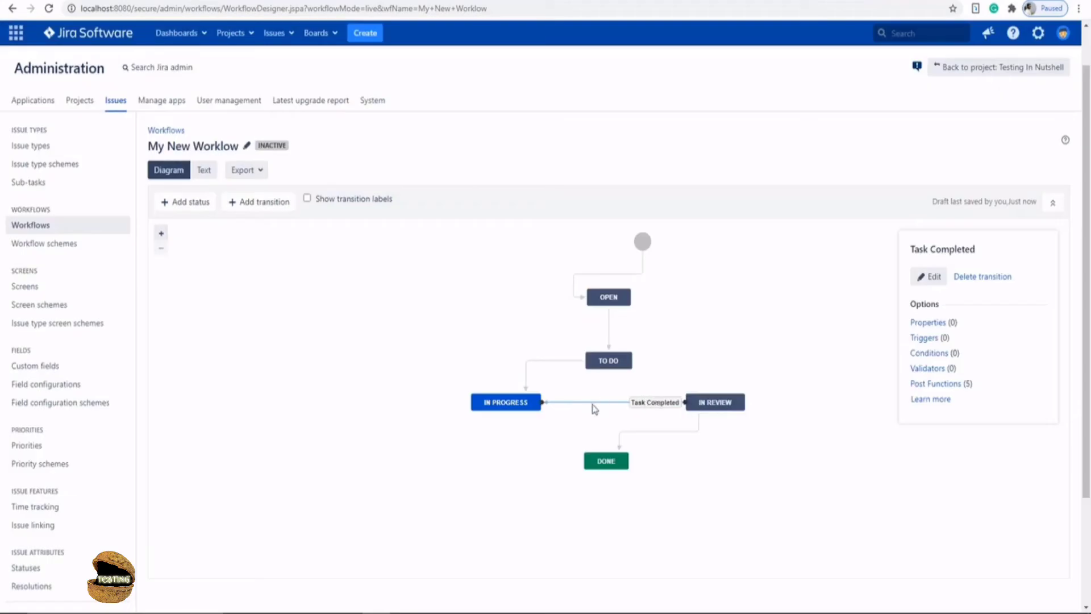
click(724, 438)
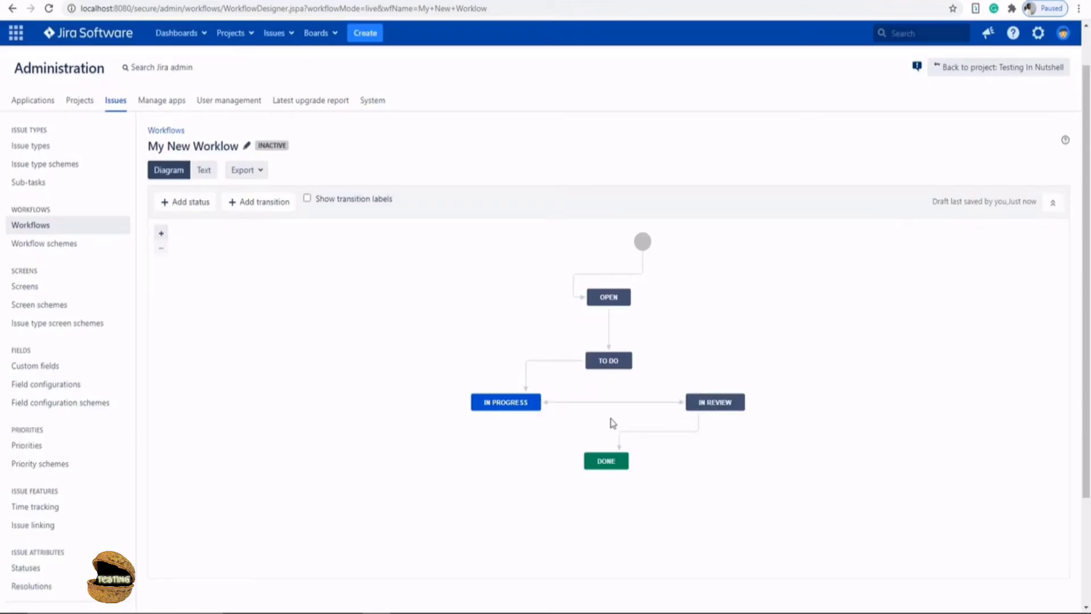
drag(728, 402, 727, 383)
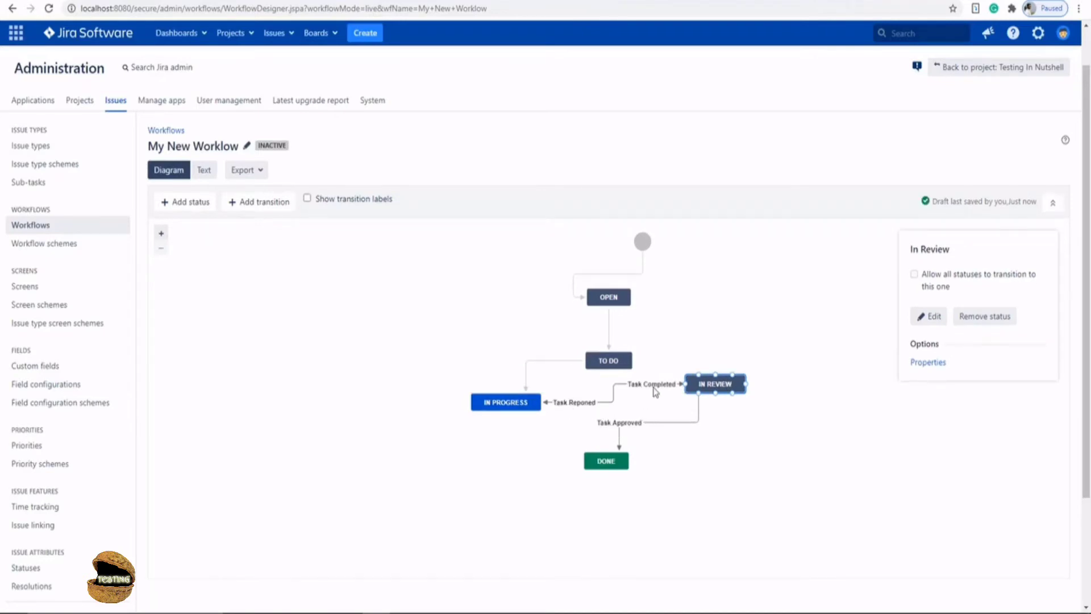
double_click(566, 406)
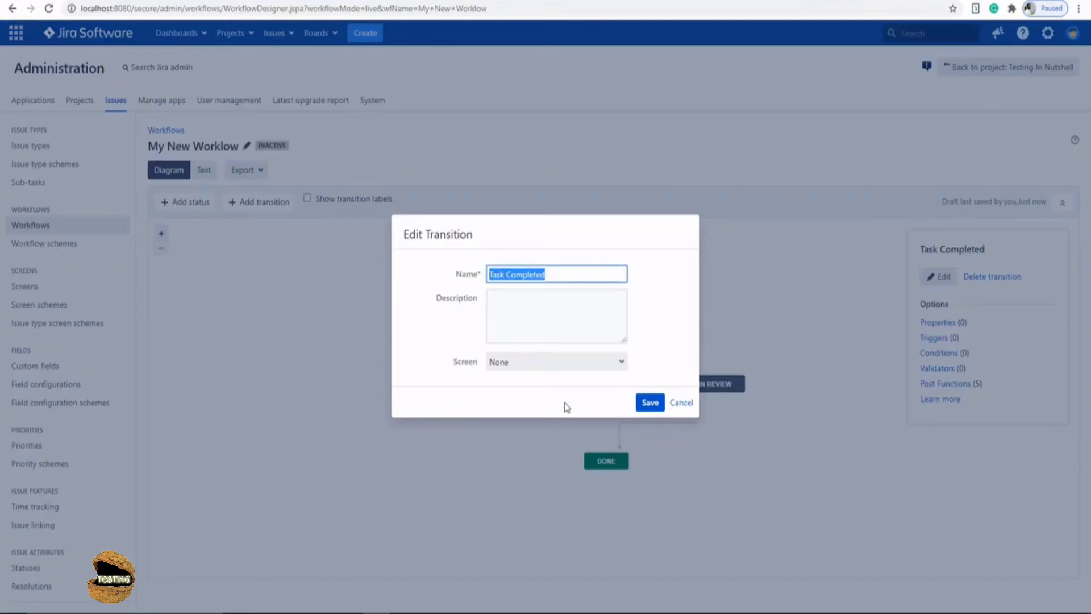
click(681, 402)
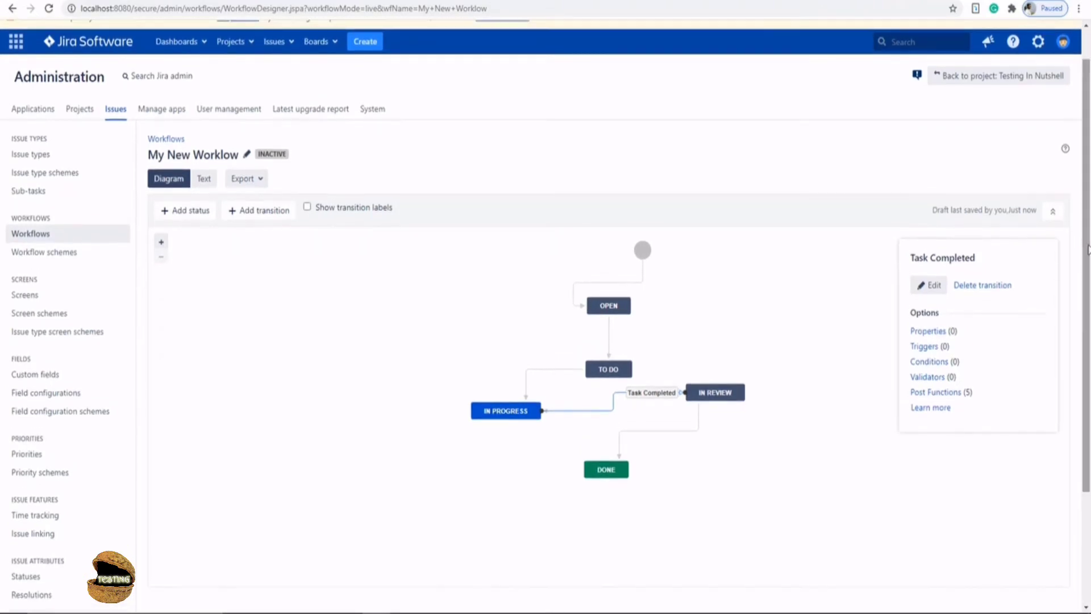
Return to the list of all workflows and expand the inactive ones to look for My New Worklow.
scroll(370, 305, down, 3)
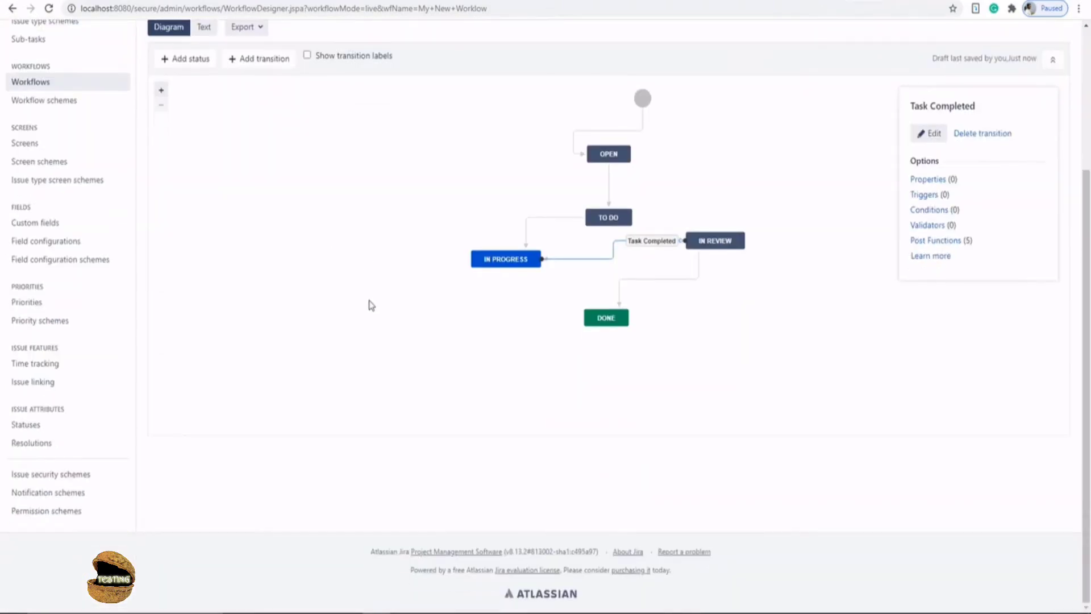
scroll(374, 312, up, 3)
scroll(377, 309, down, 2)
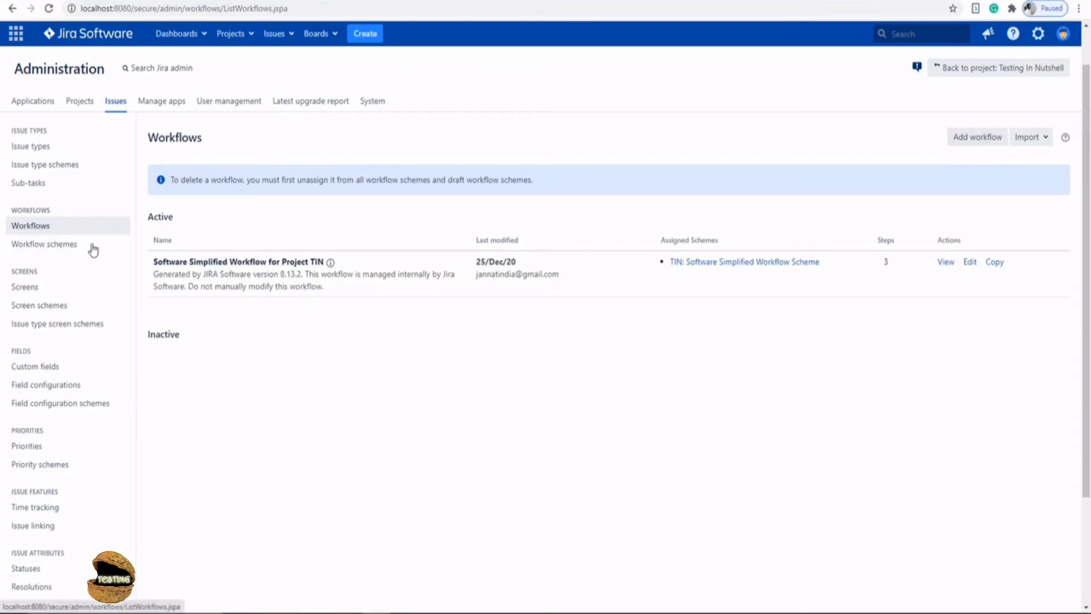
click(162, 337)
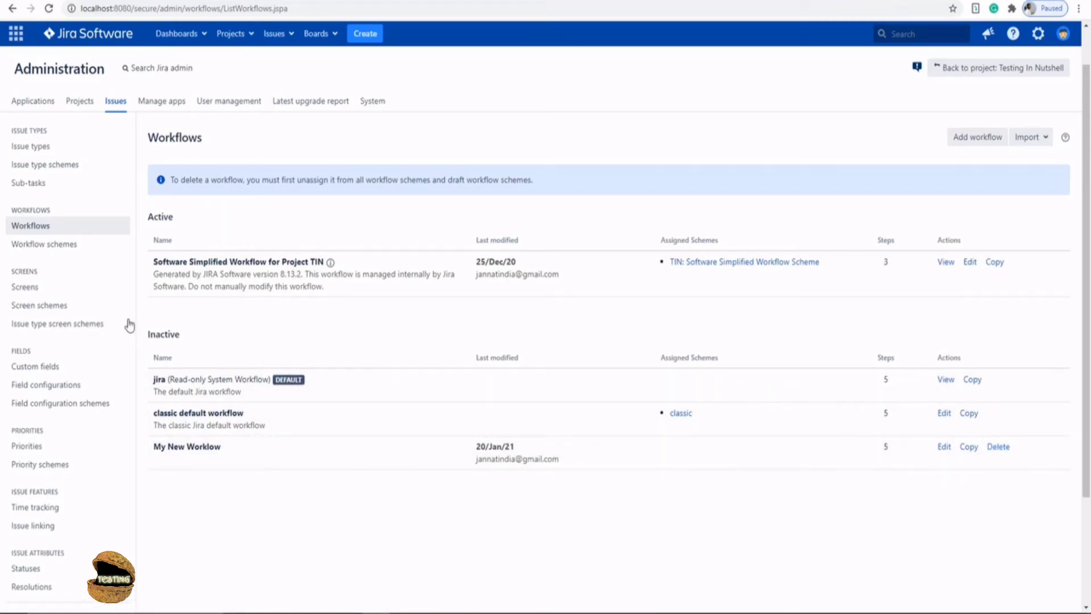
Add a workflow scheme named MY New Workflow Scheme, leaving its description empty.
click(76, 246)
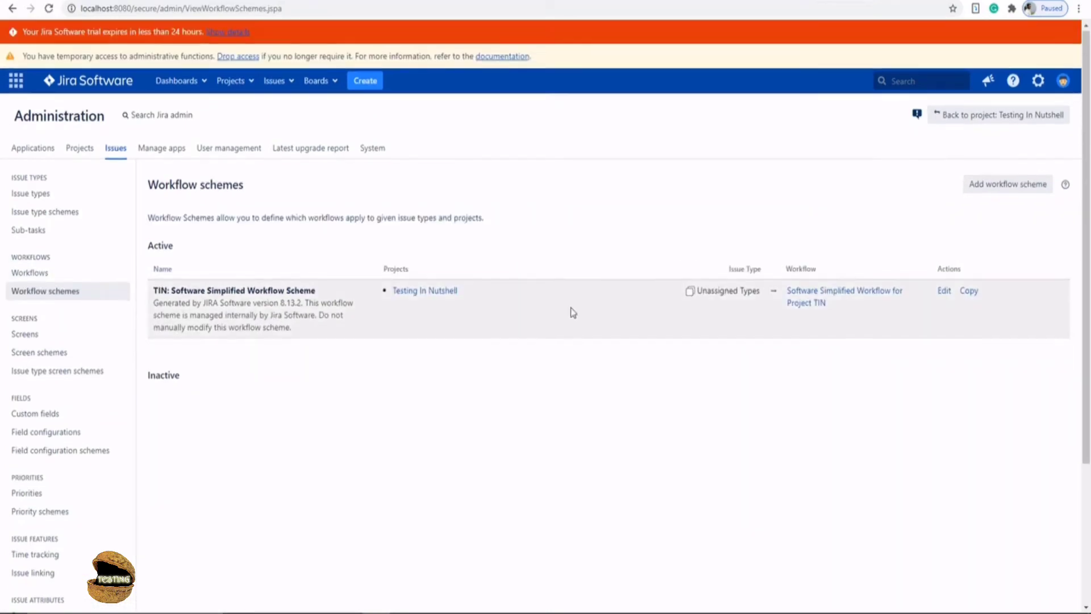
scroll(570, 308, down, 1)
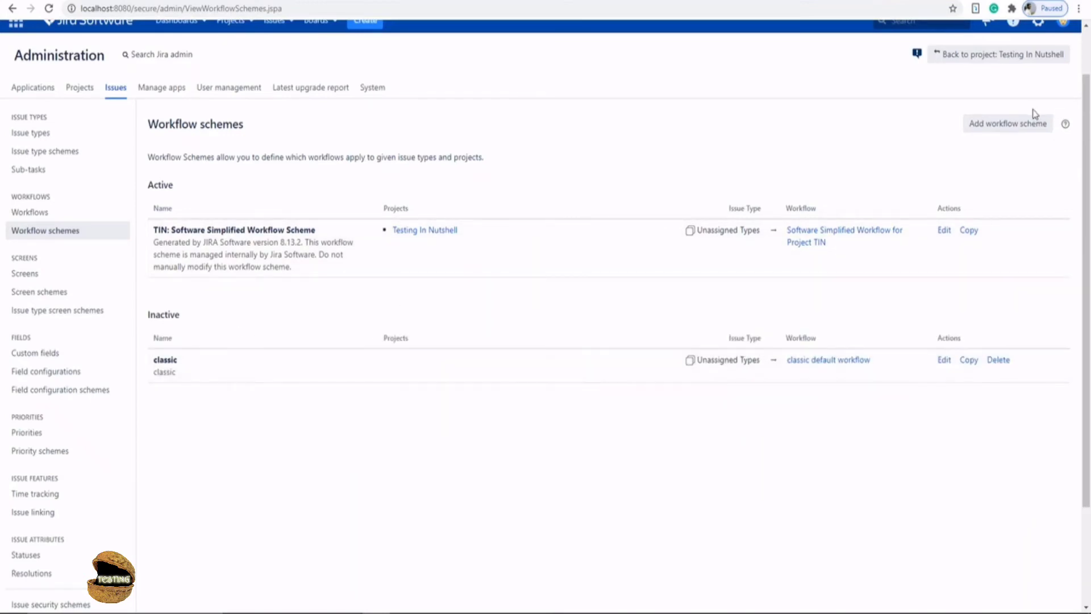
click(1009, 128)
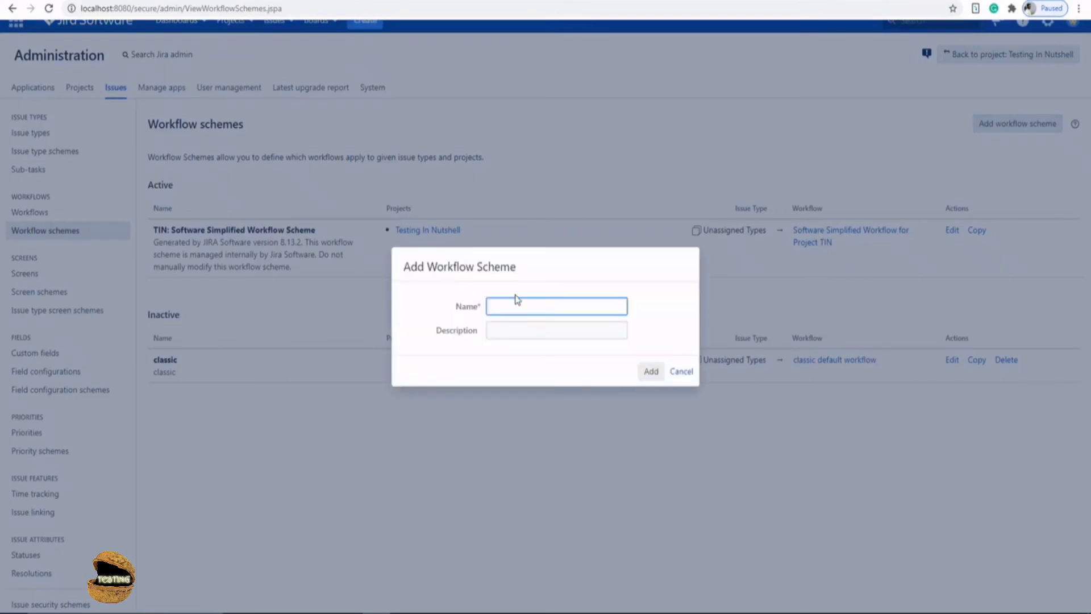
text(Y New Workflow Scheme)
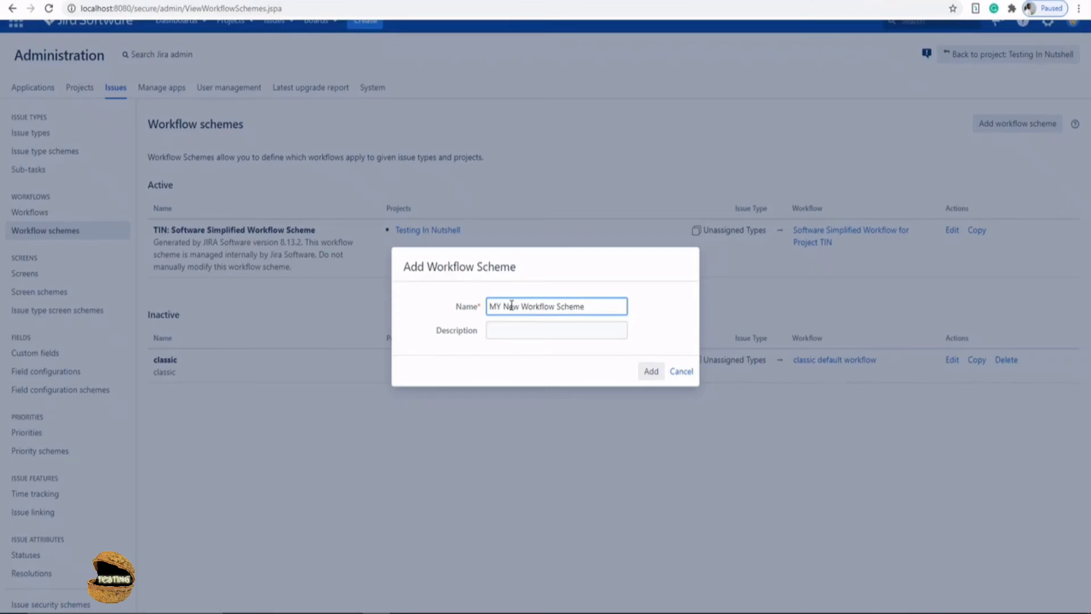
click(651, 370)
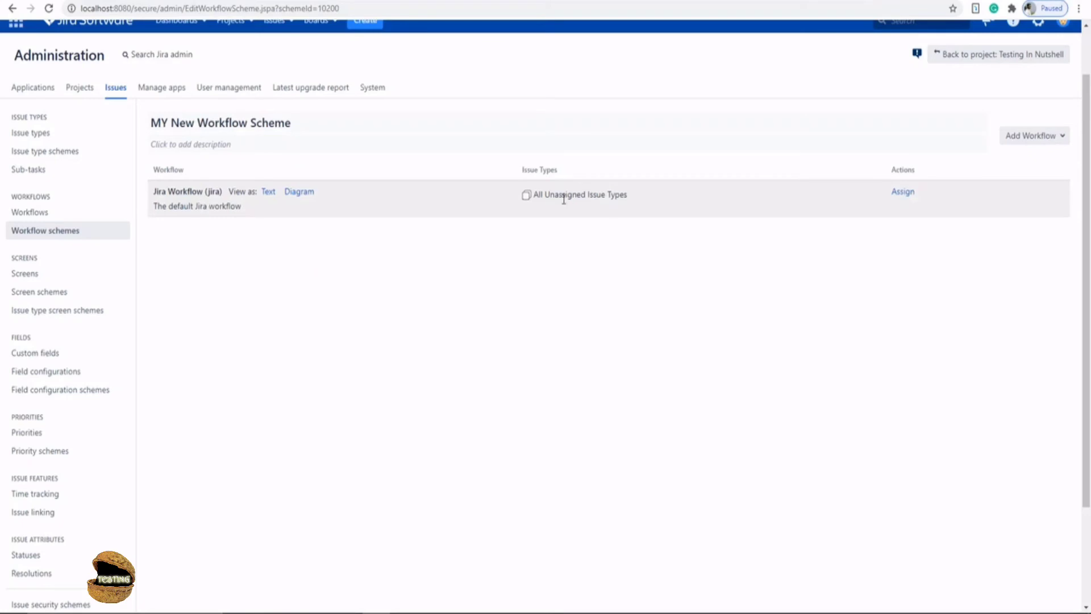
Assign the Customer Request issue type to Jira Workflow (jira) in MY New Workflow Scheme, and return to the workflow schemes list.
drag(535, 195, 622, 226)
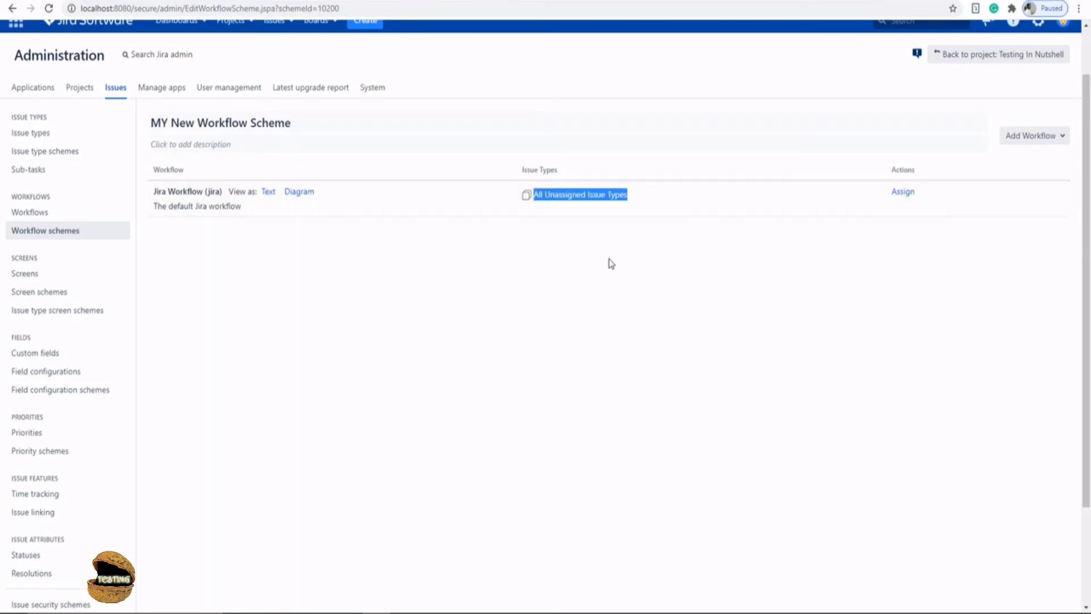
click(904, 193)
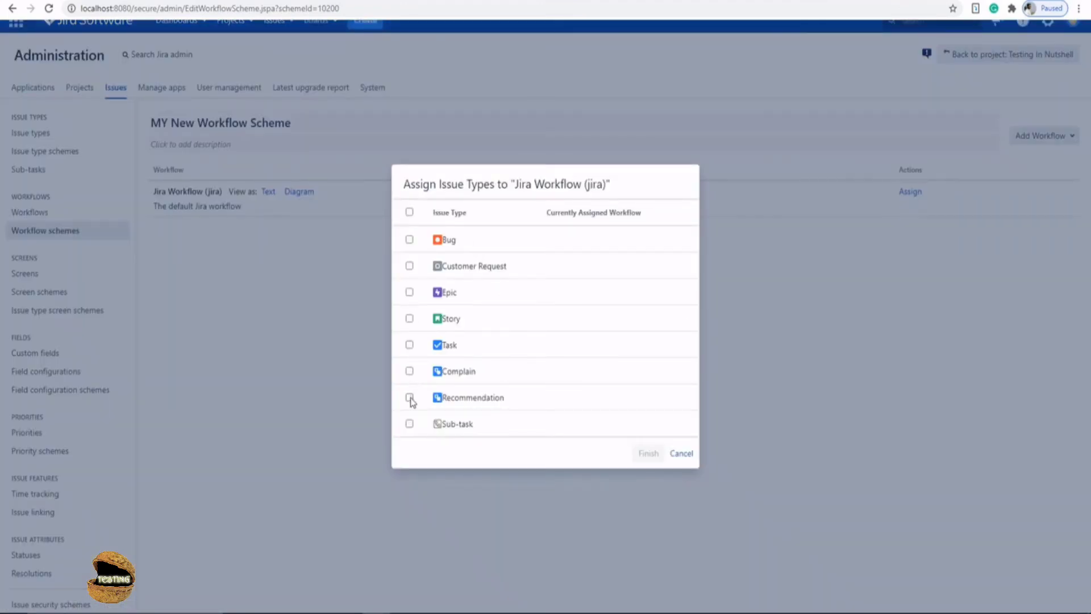
click(409, 265)
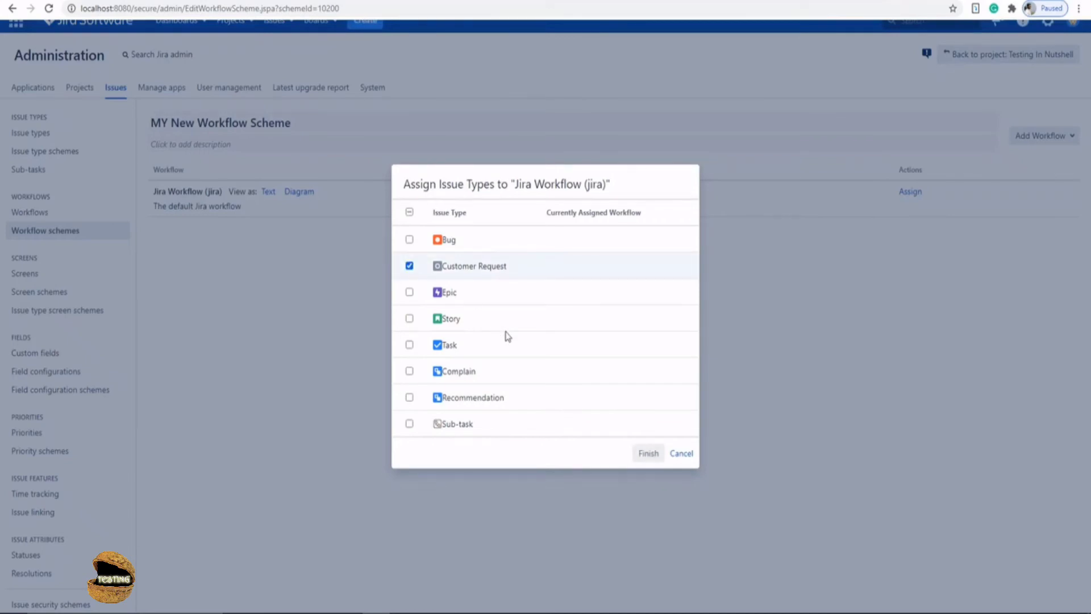
click(651, 453)
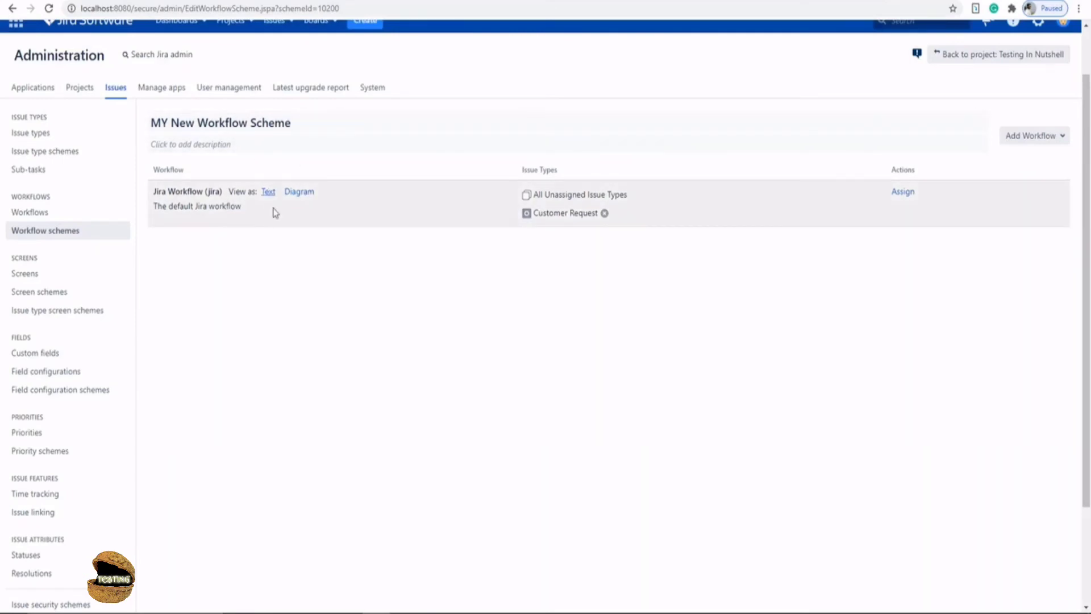
drag(533, 195, 642, 198)
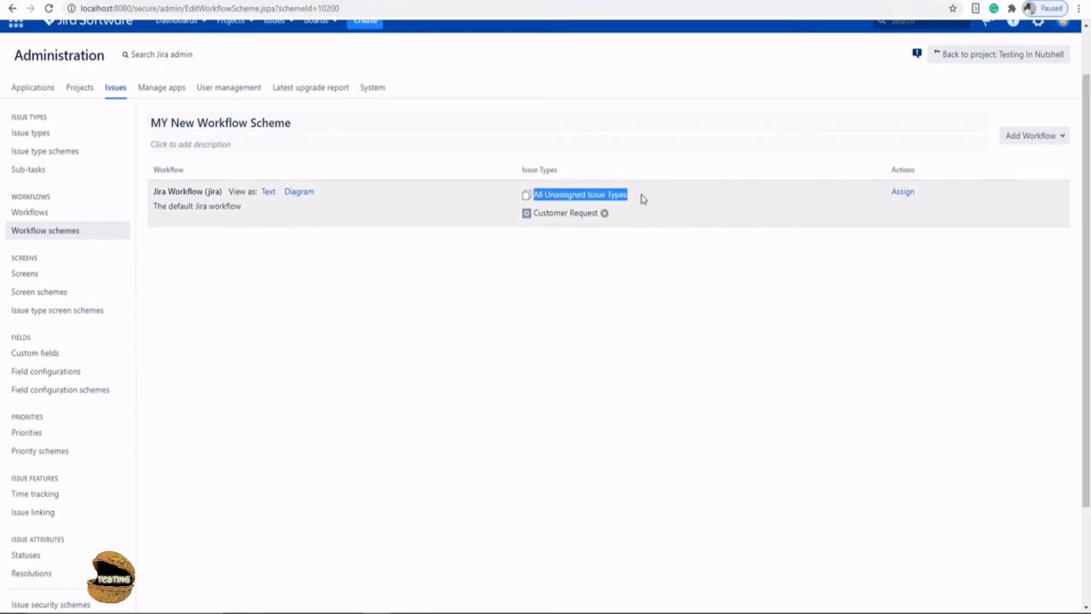
click(72, 231)
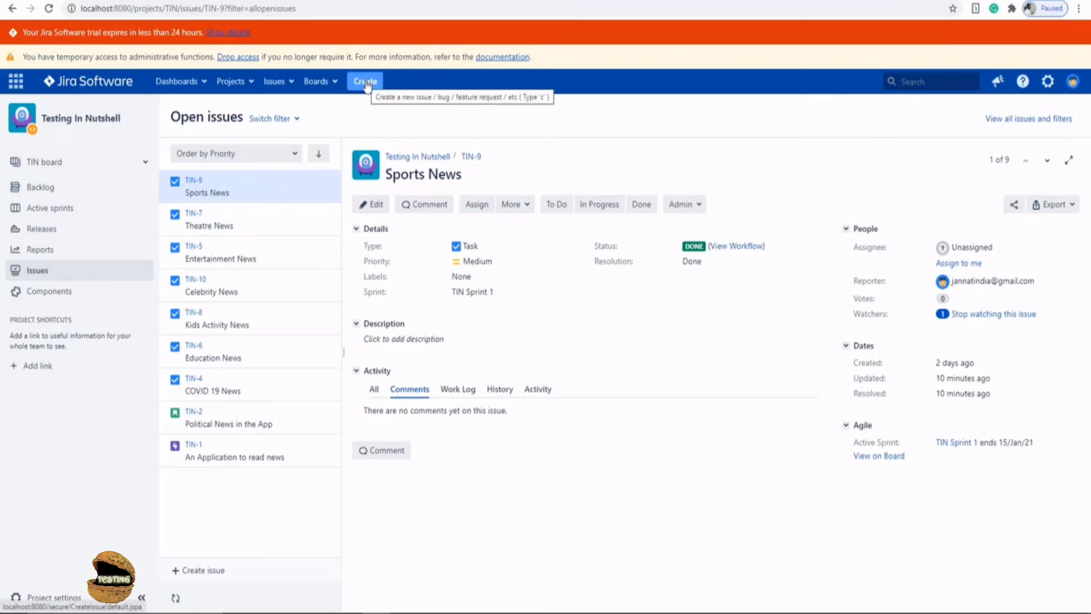
Create a Customer Request issue in Testing In Nutshell with summary Change in Requirement 2.1 and request type Feedback, and open it from the refreshed issue list.
click(48, 8)
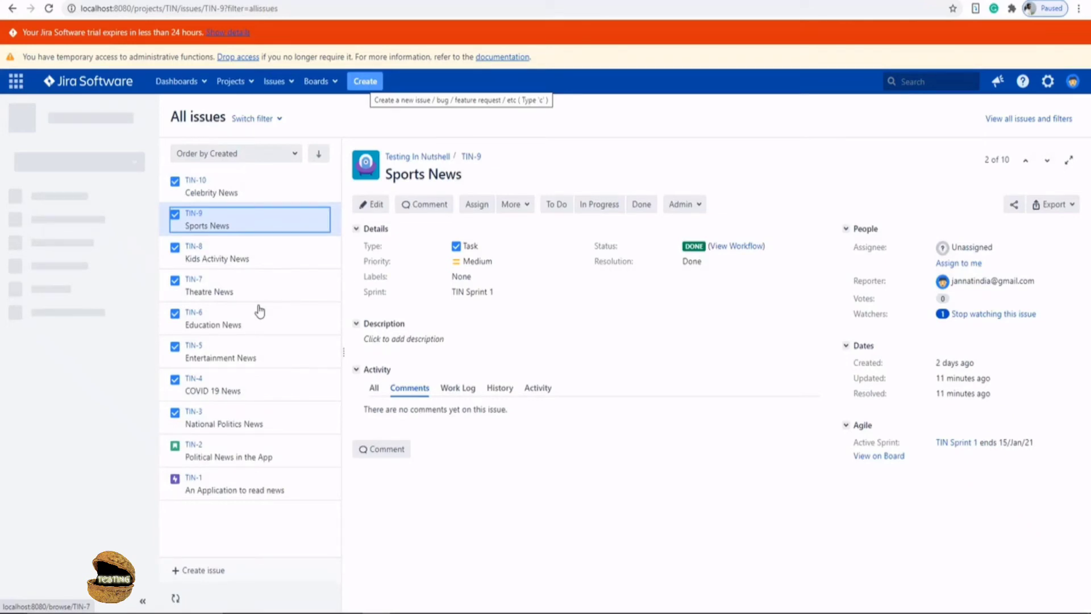
key(c)
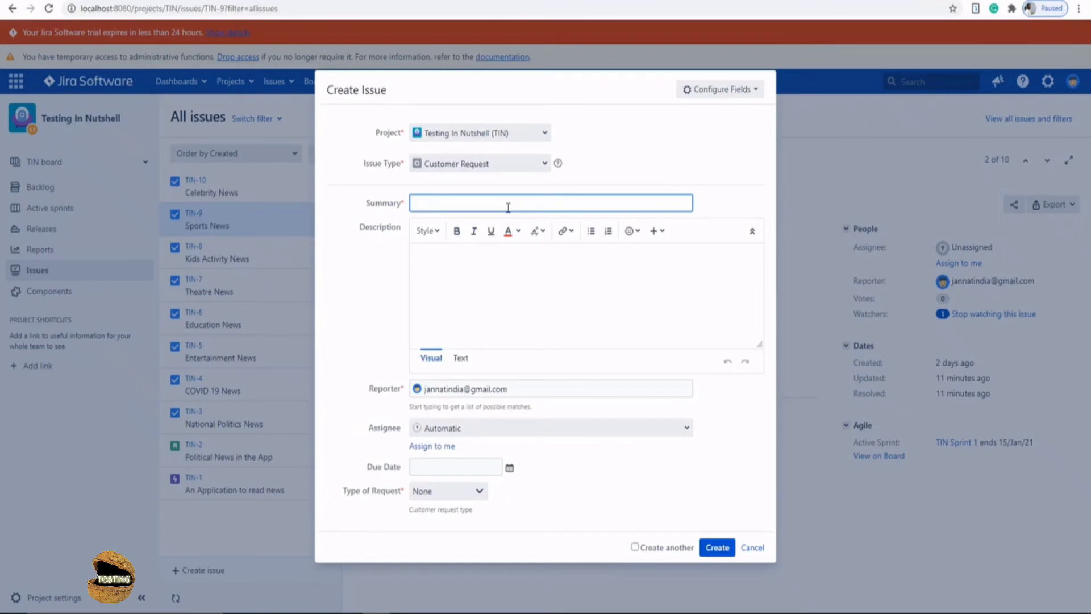
text(Change in Requiree)
click(479, 279)
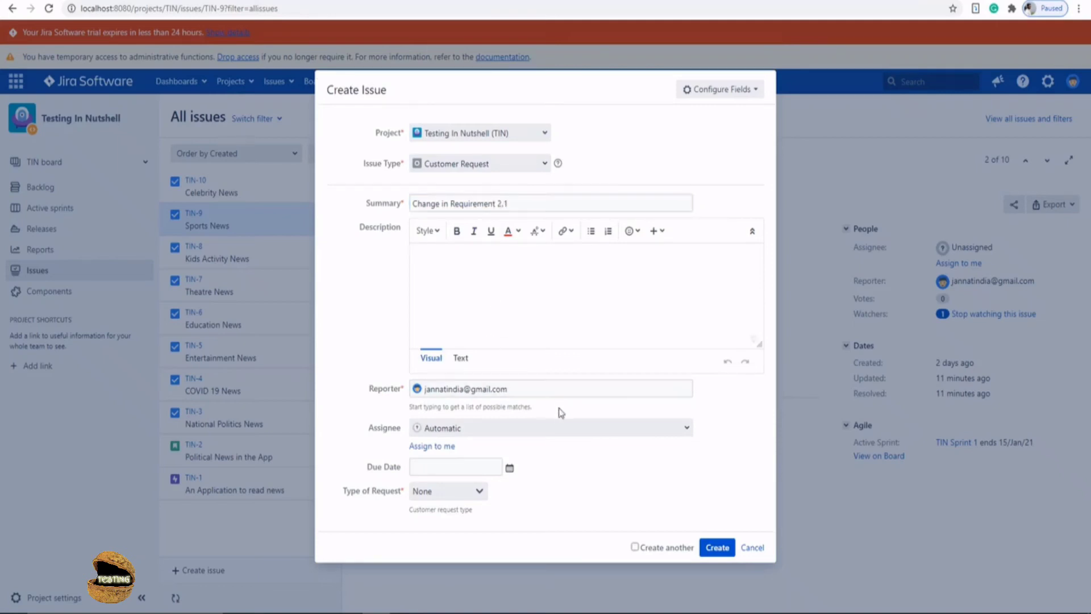
click(477, 490)
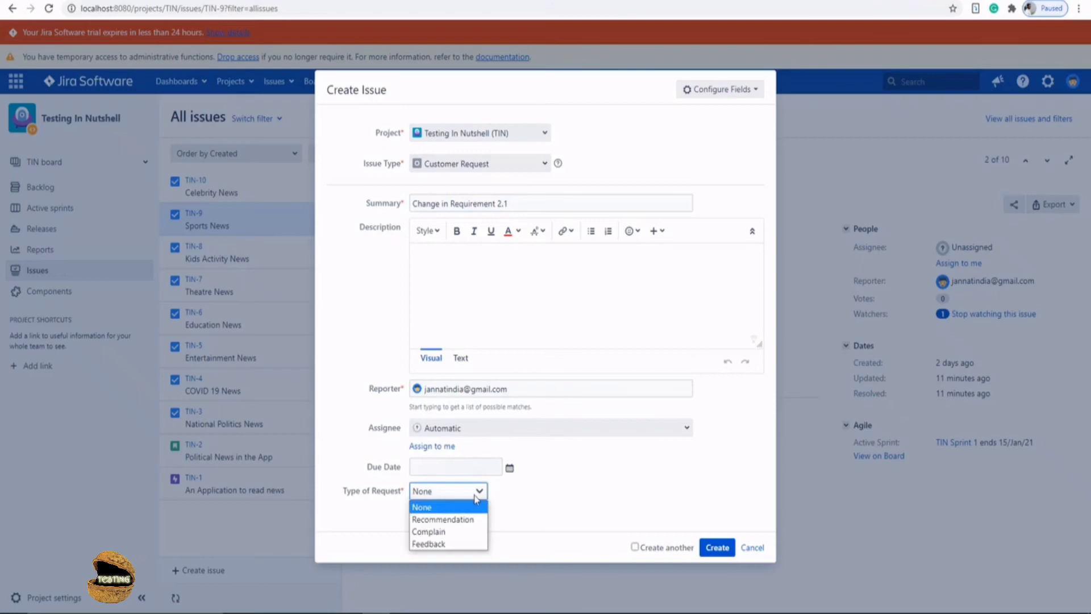
click(461, 544)
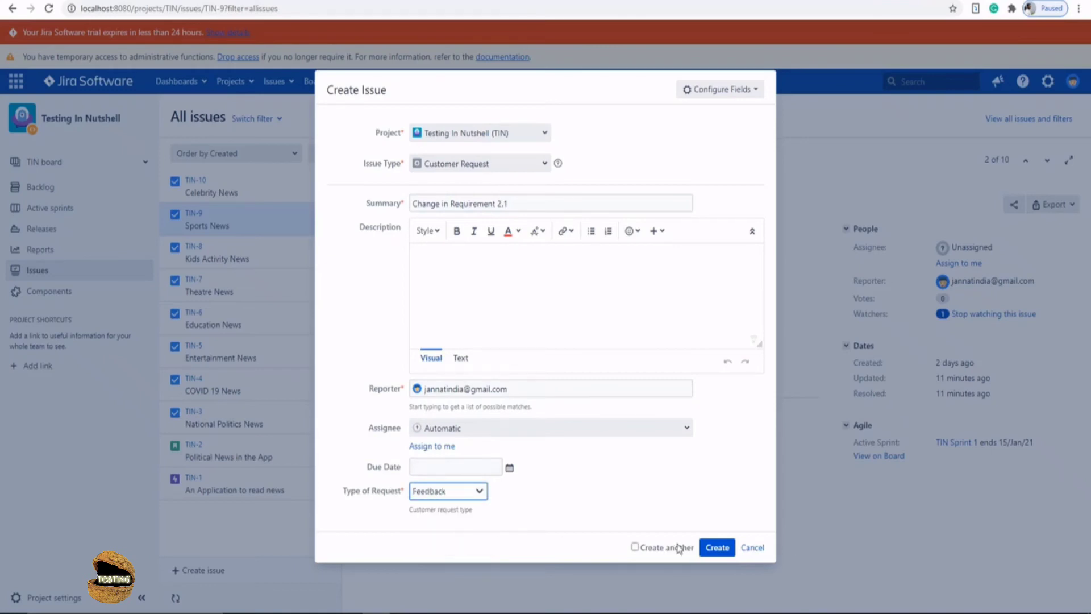
click(714, 547)
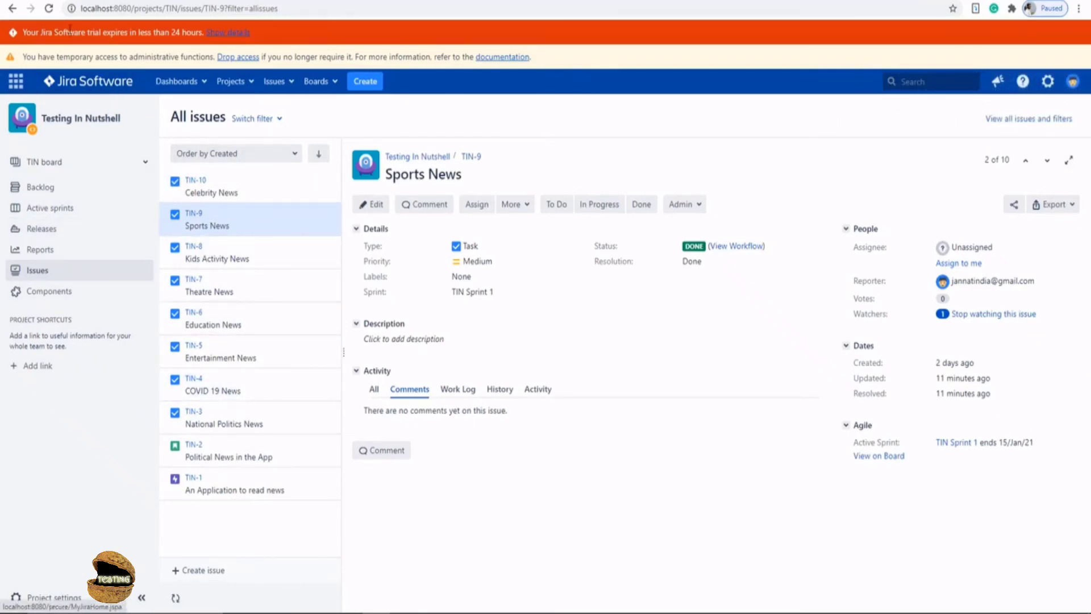
click(51, 10)
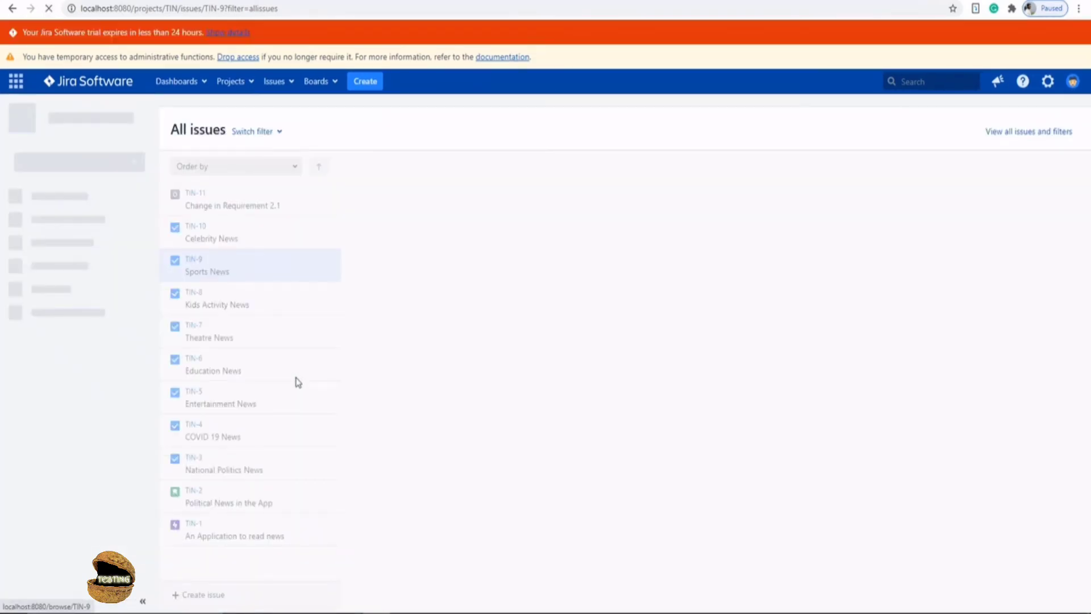
click(226, 195)
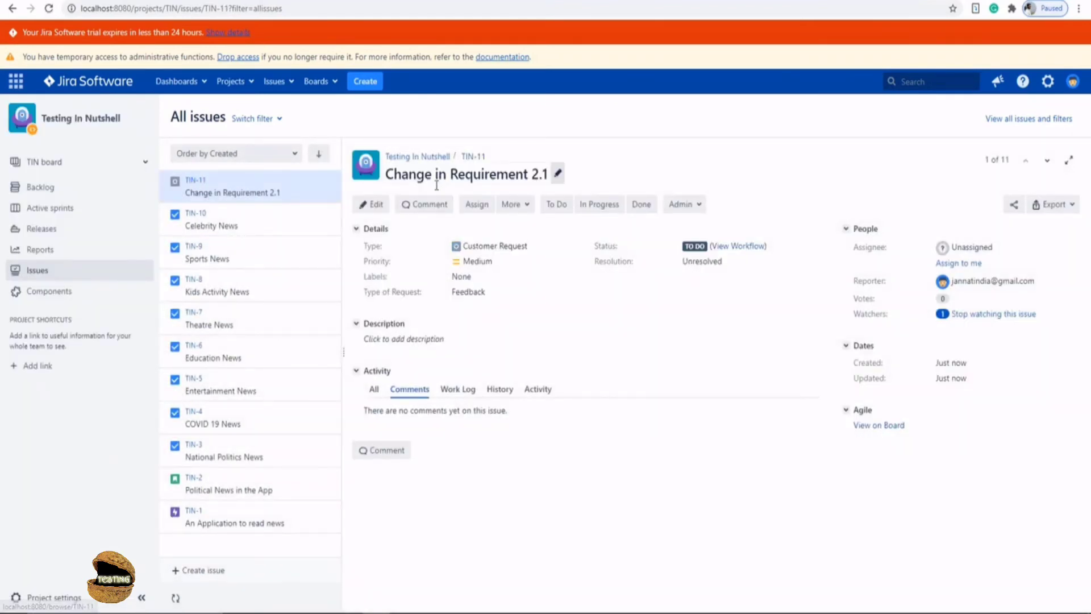
View the workflow diagram of the Change in Requirement 2.1 issue, and expand the inactive schemes on the workflow schemes page.
drag(463, 246, 559, 251)
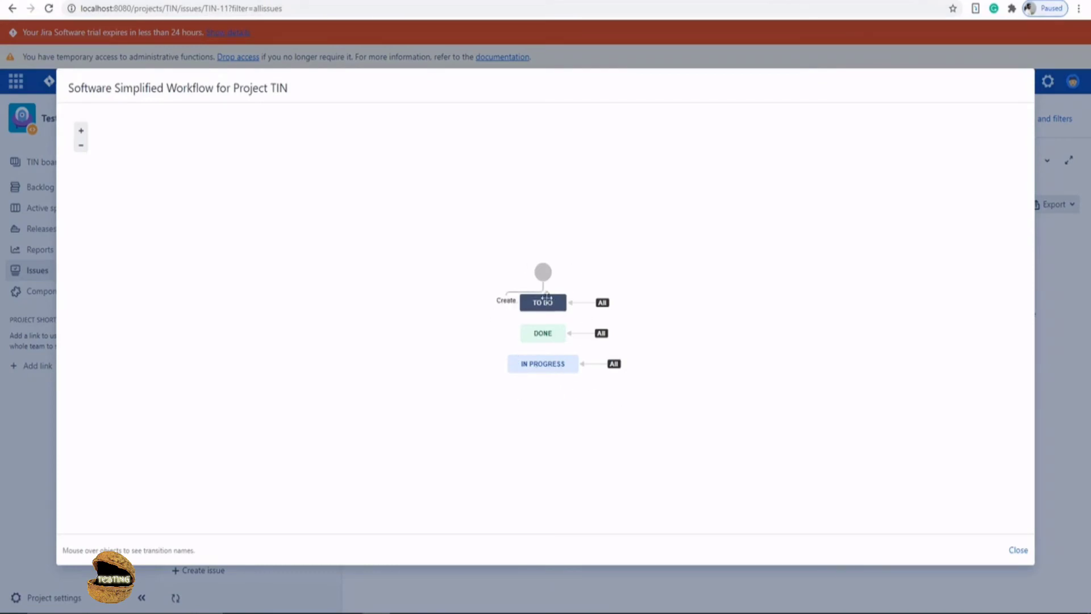
mouse_move(543, 279)
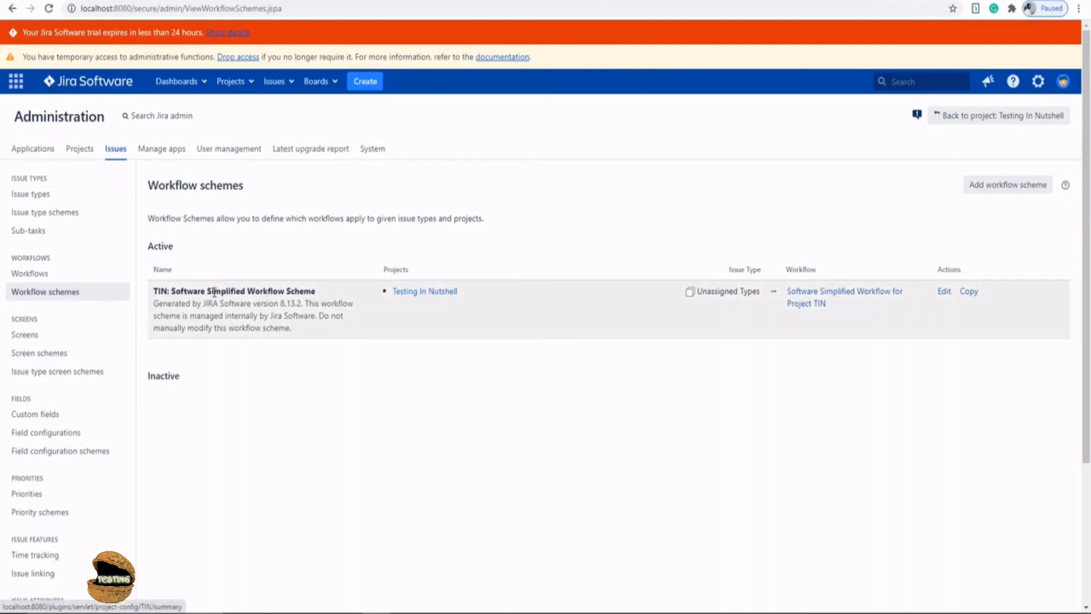
drag(173, 287, 316, 291)
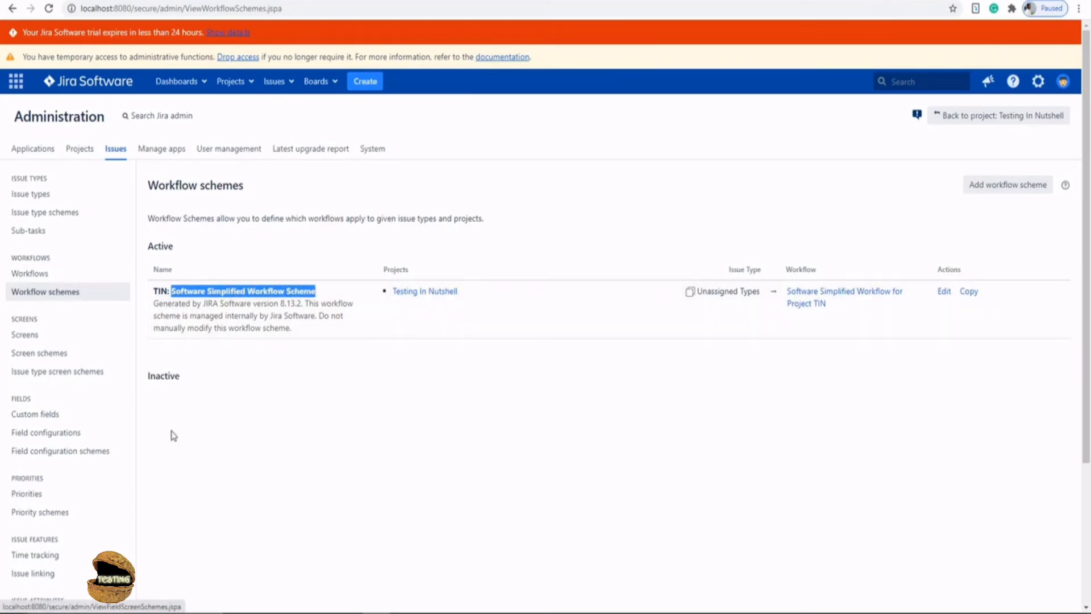
click(174, 377)
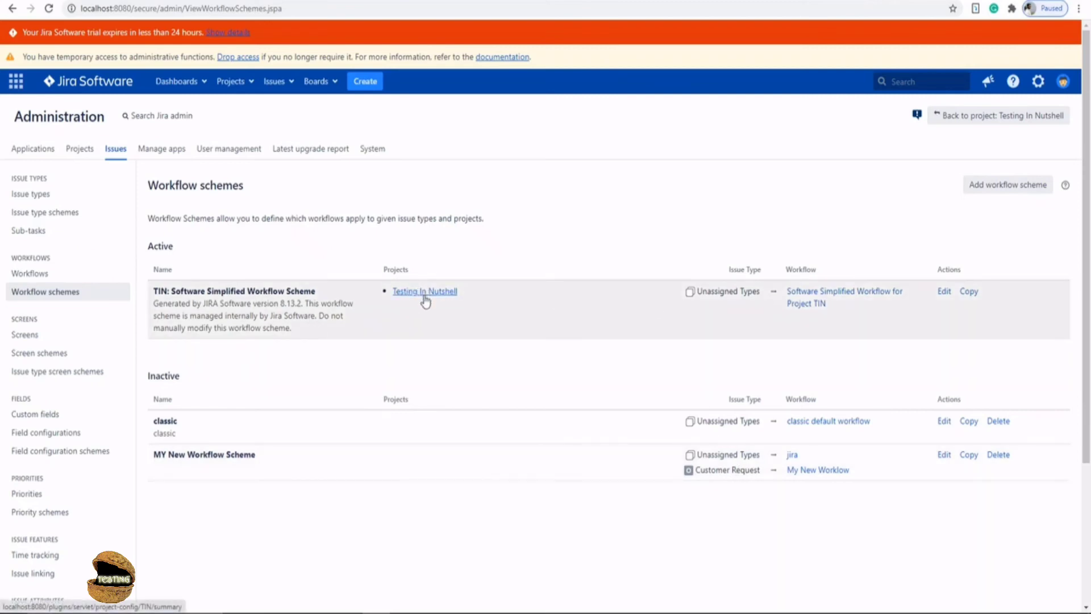
Add the existing workflow My New Worklow to TIN: Software Simplified Workflow Scheme and assign the Customer Request issue type to it.
click(944, 294)
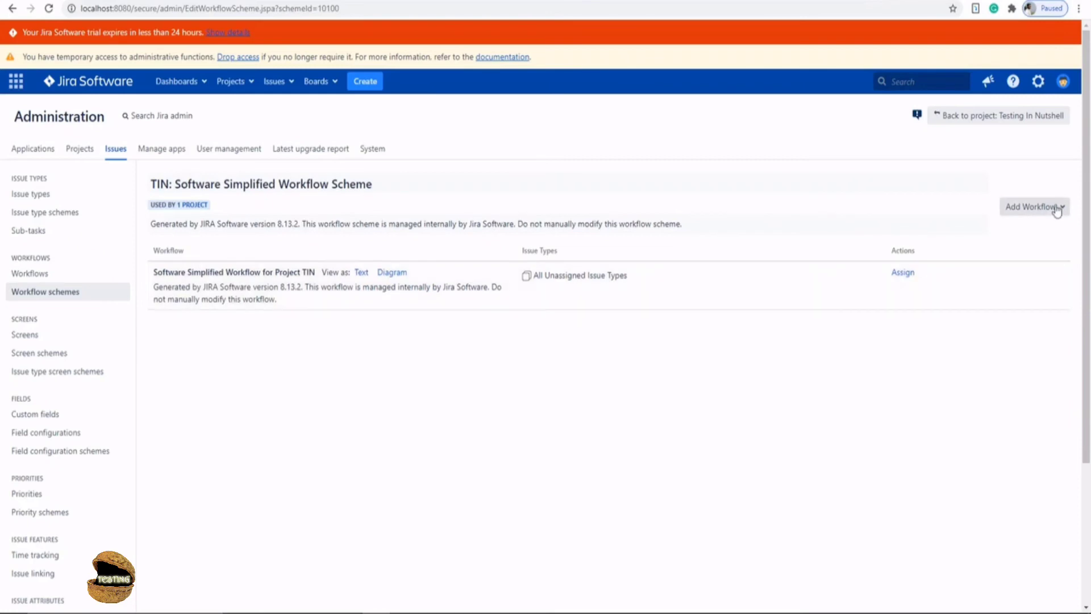
click(1057, 210)
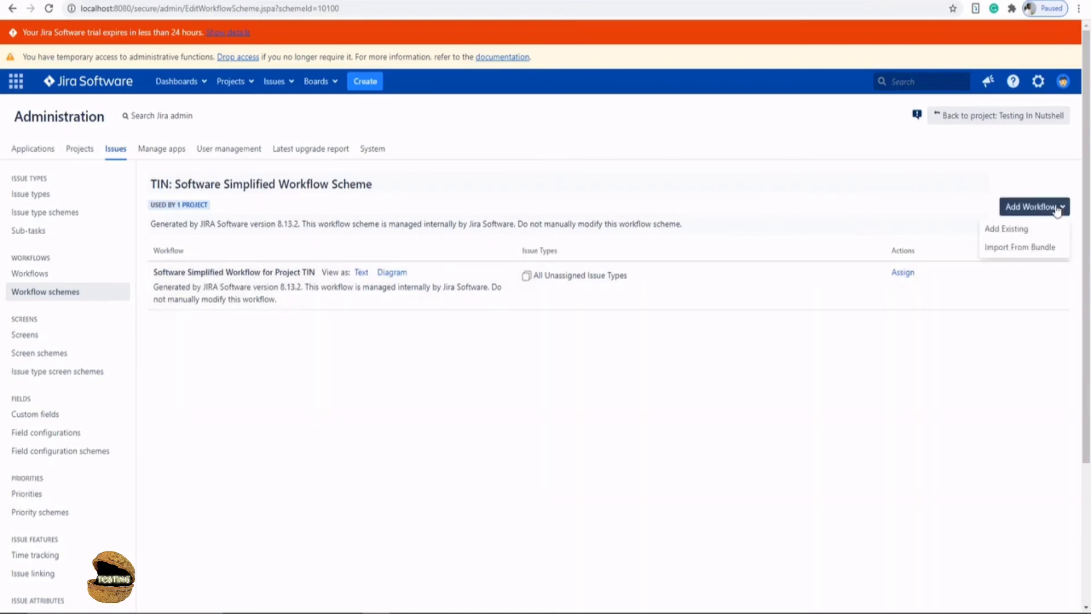
click(1001, 229)
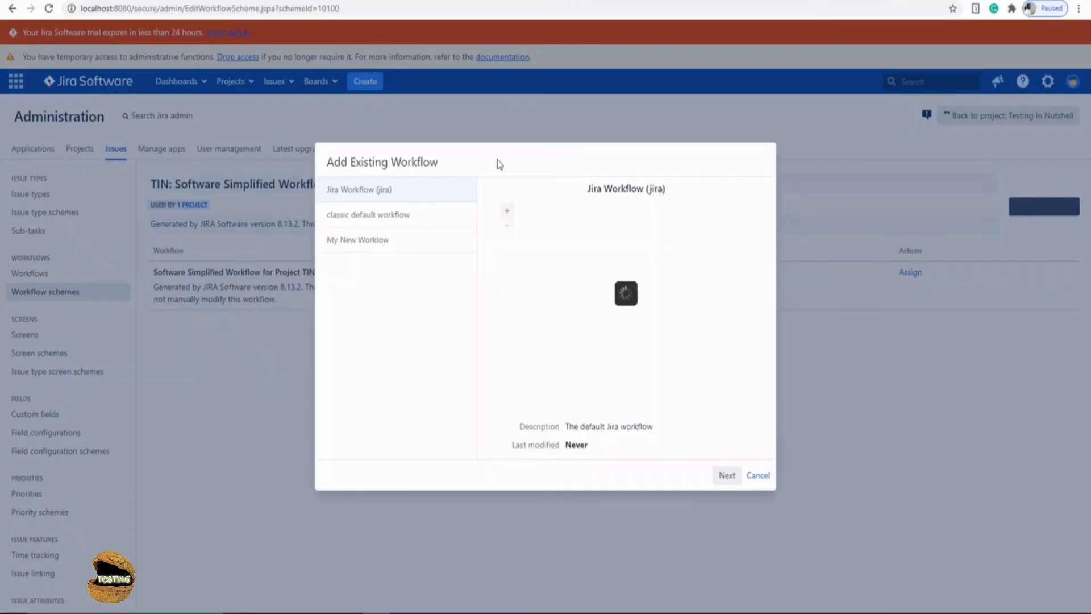
click(352, 246)
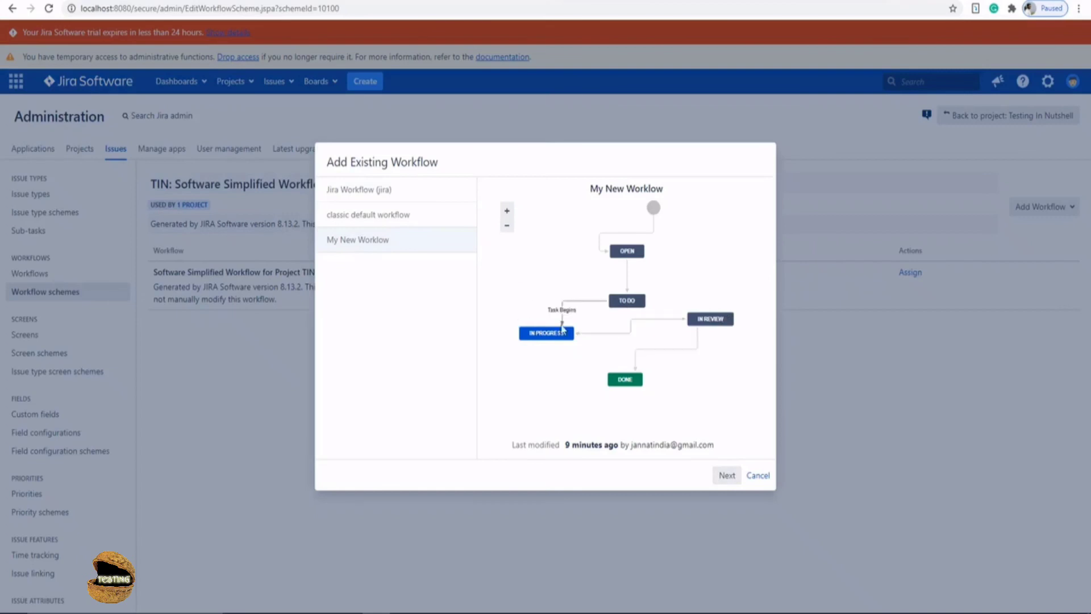
click(726, 476)
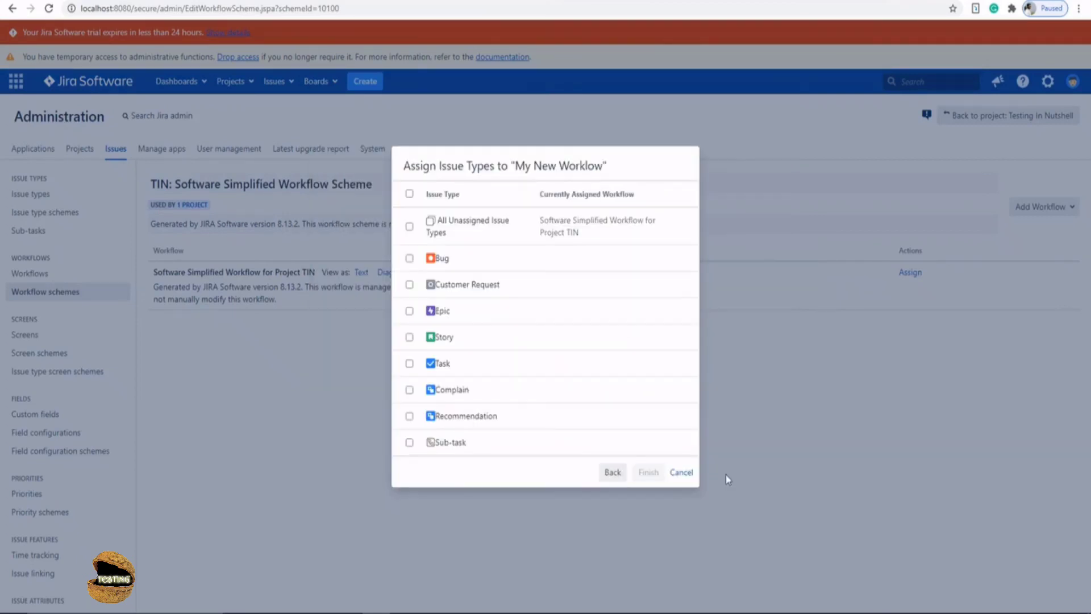
click(409, 284)
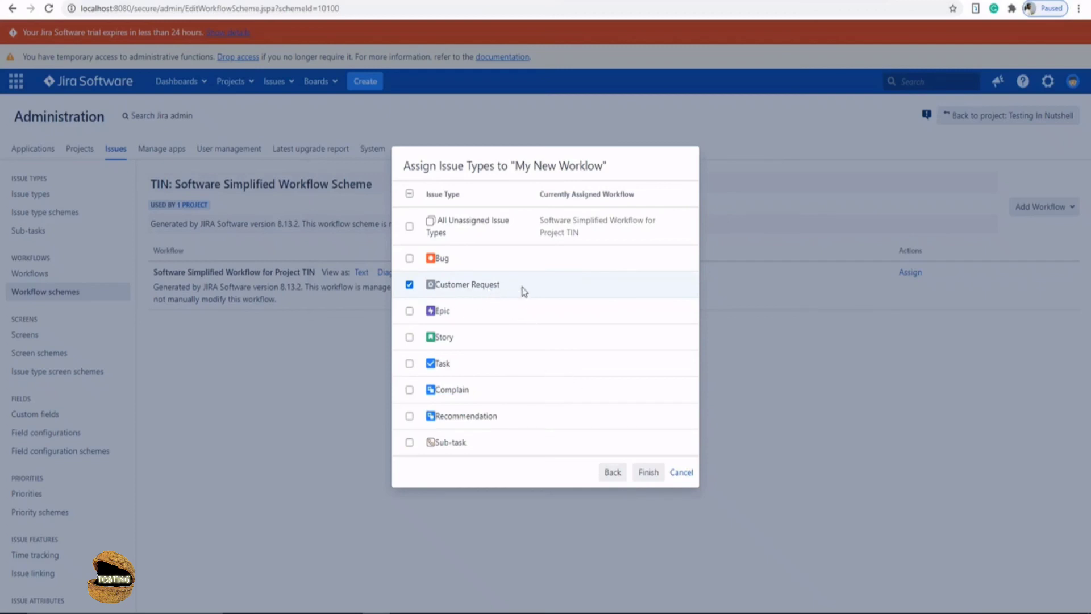
click(649, 473)
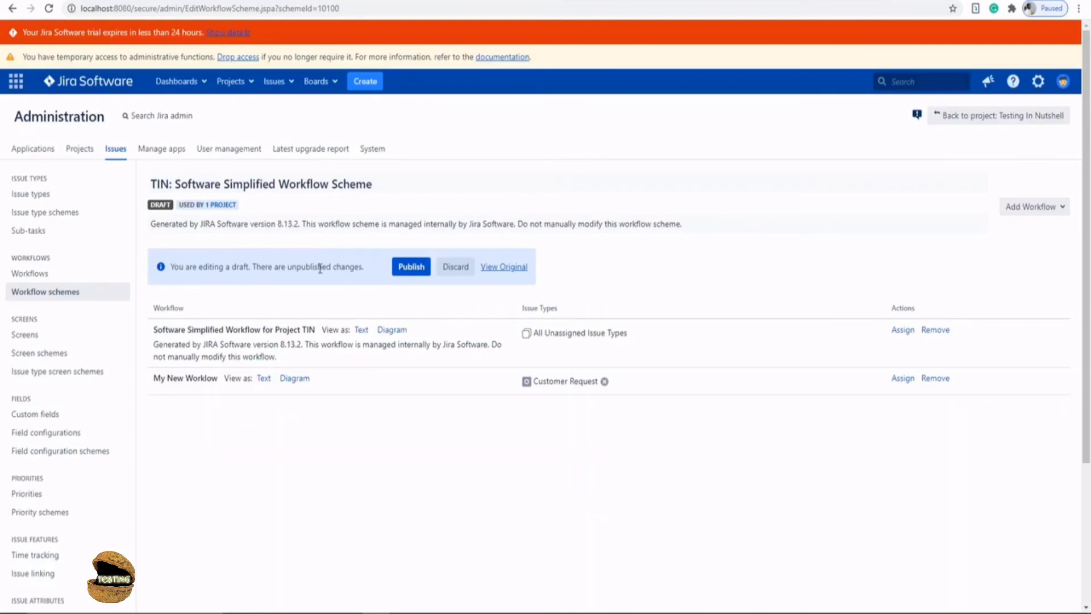
Publish the draft of TIN: Software Simplified Workflow Scheme, associating the migrated issues with the new workflows and acknowledging the migration.
click(407, 275)
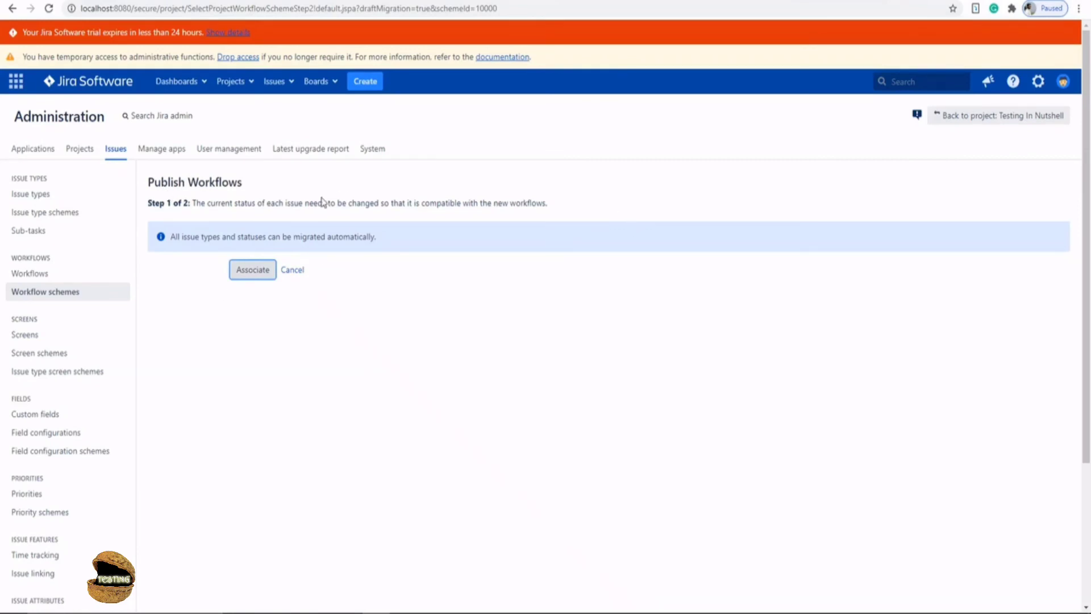
click(252, 271)
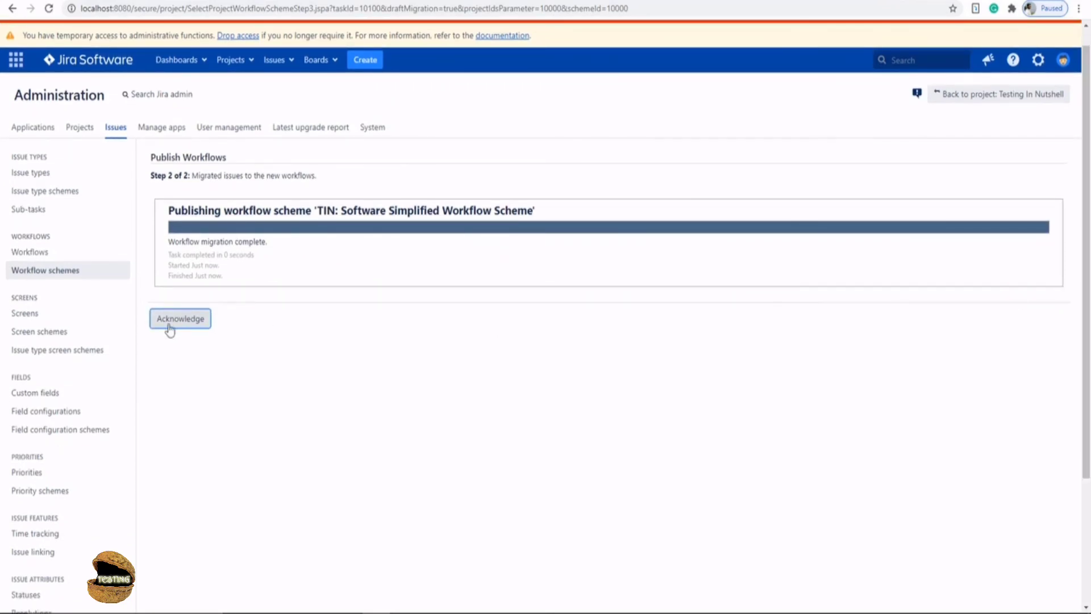
click(185, 322)
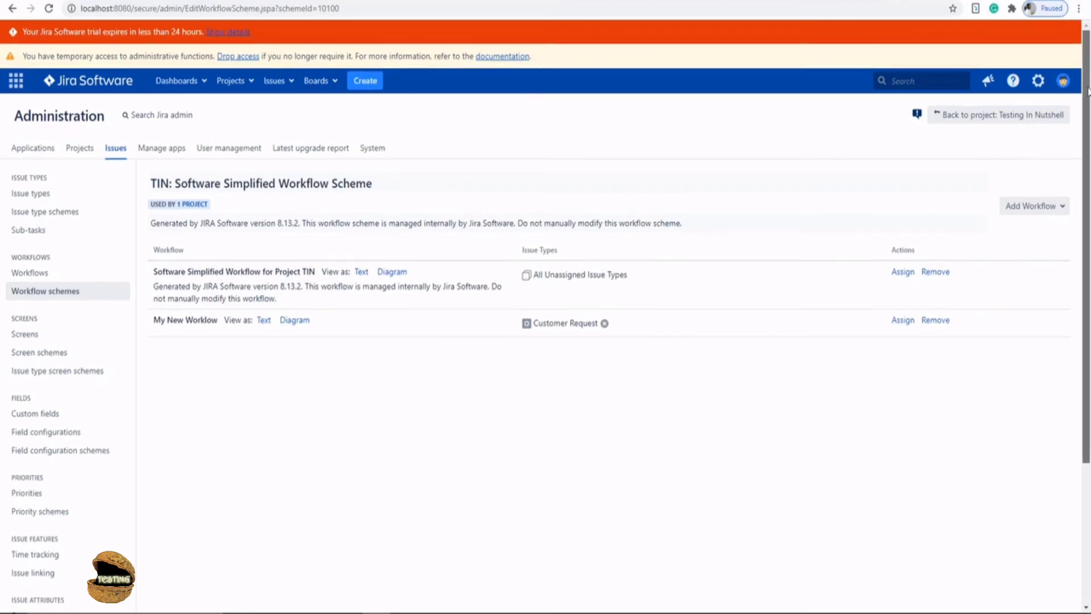
scroll(1087, 81, down, 1)
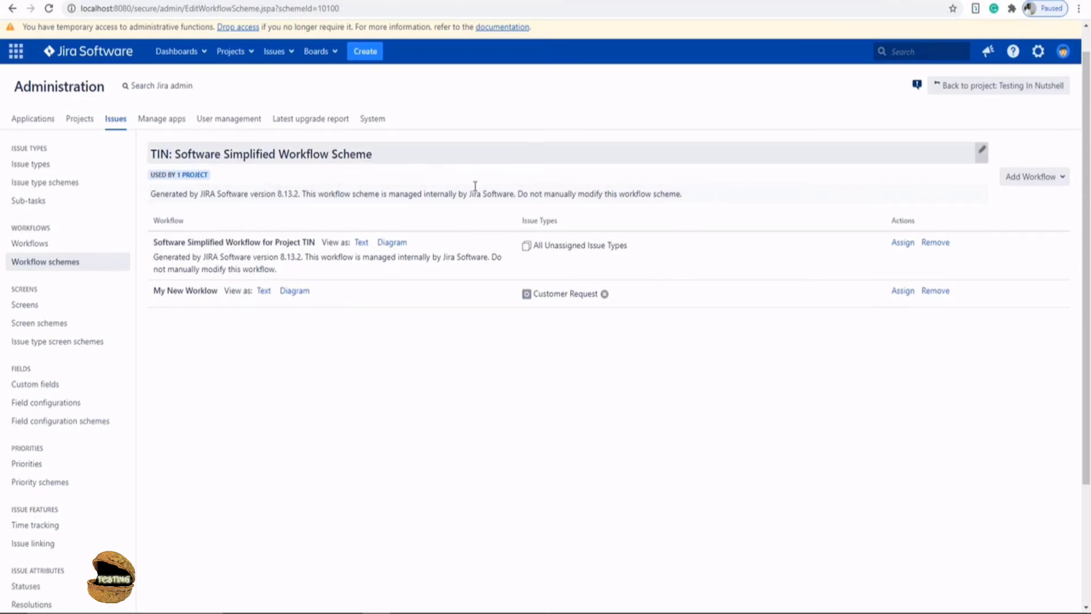
click(1062, 183)
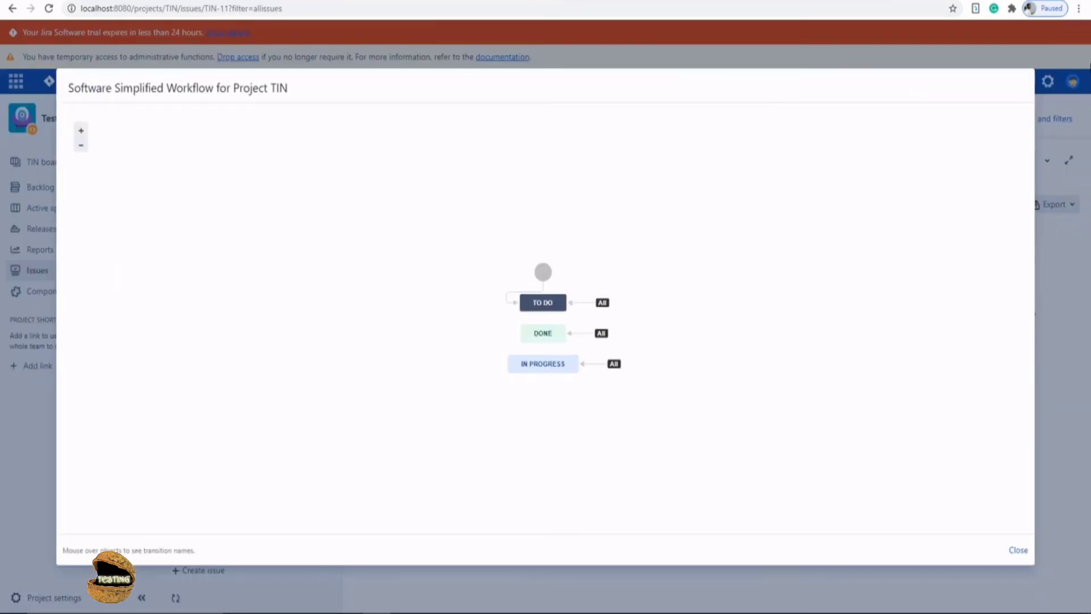
Reload the Change in Requirement 2.1 issue and view the workflow diagram that applies to its Customer Request type.
click(1019, 550)
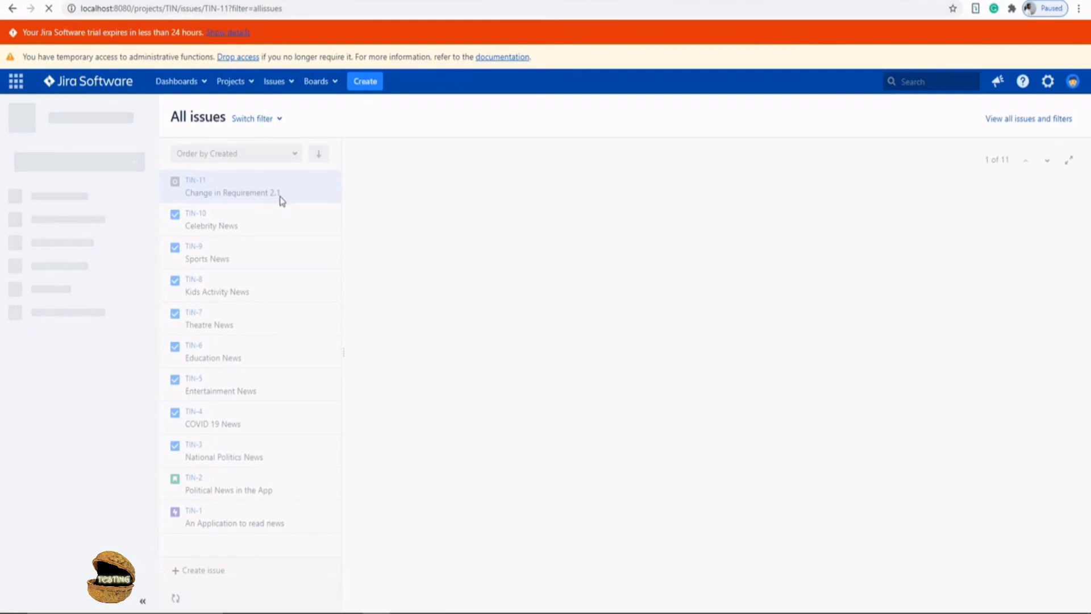
drag(463, 245, 527, 247)
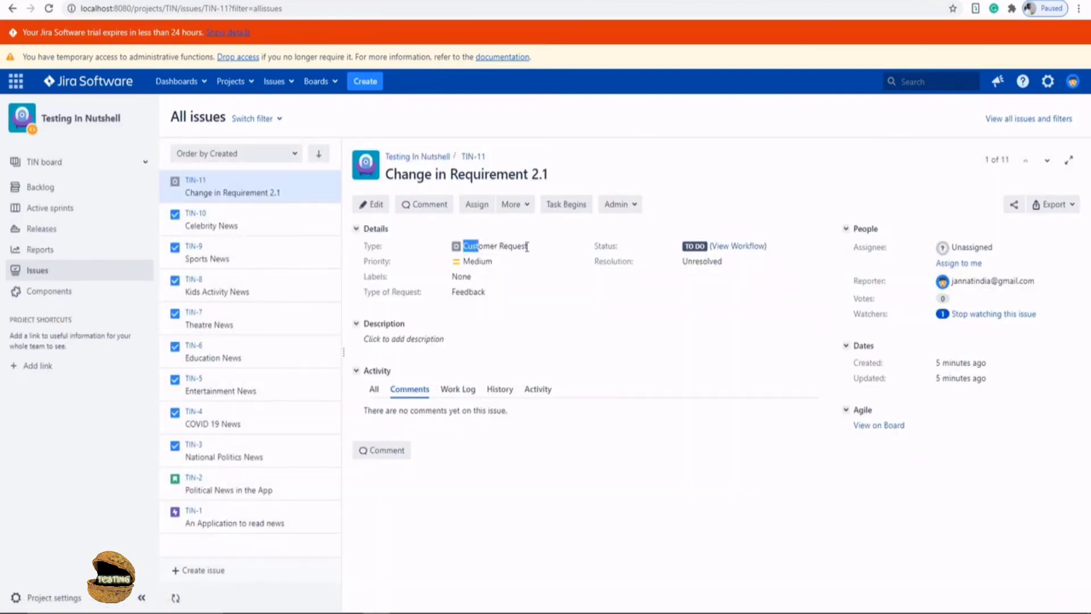
click(755, 246)
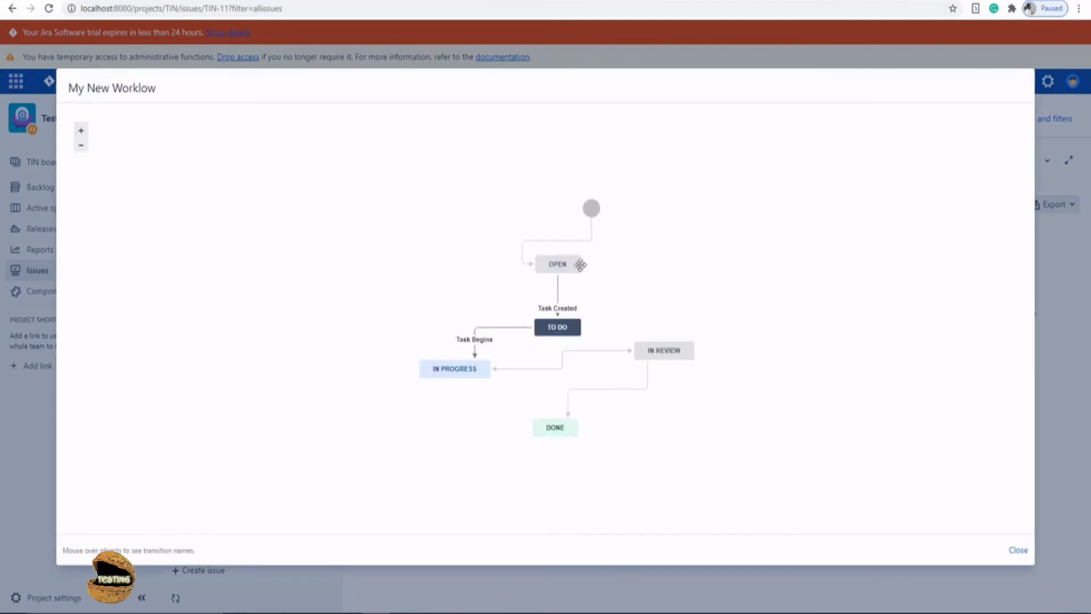
click(1018, 552)
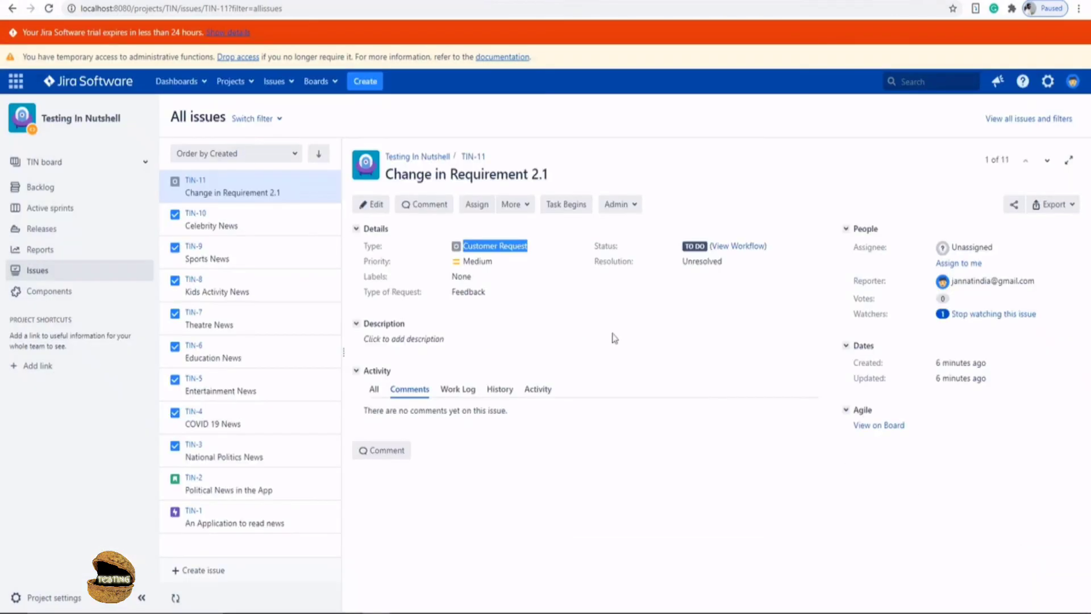
Open the Sports News task and view its workflow diagram for comparison.
click(226, 263)
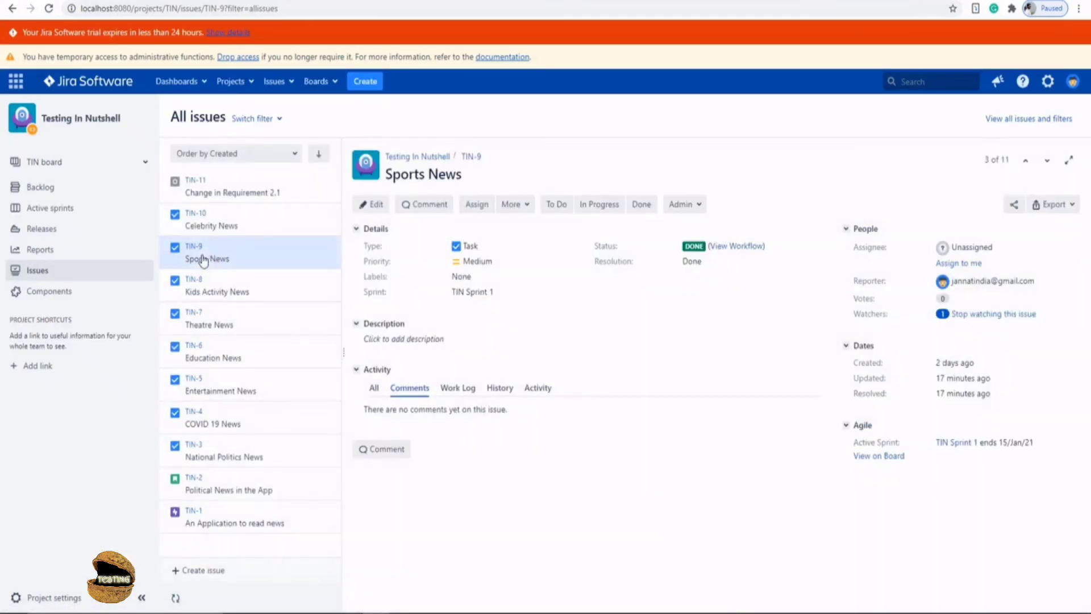
click(736, 246)
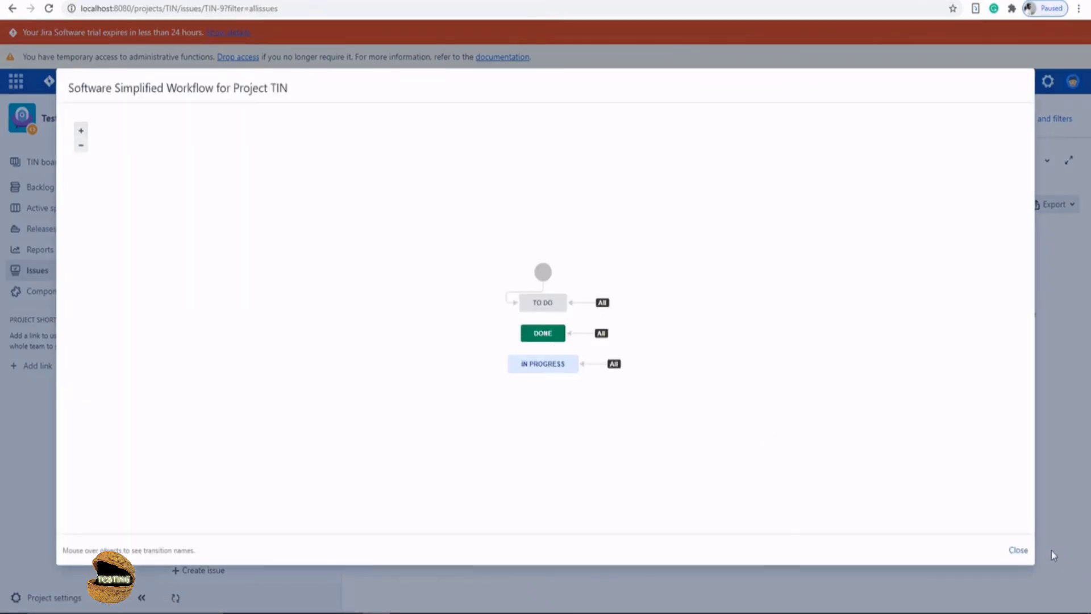
click(1017, 549)
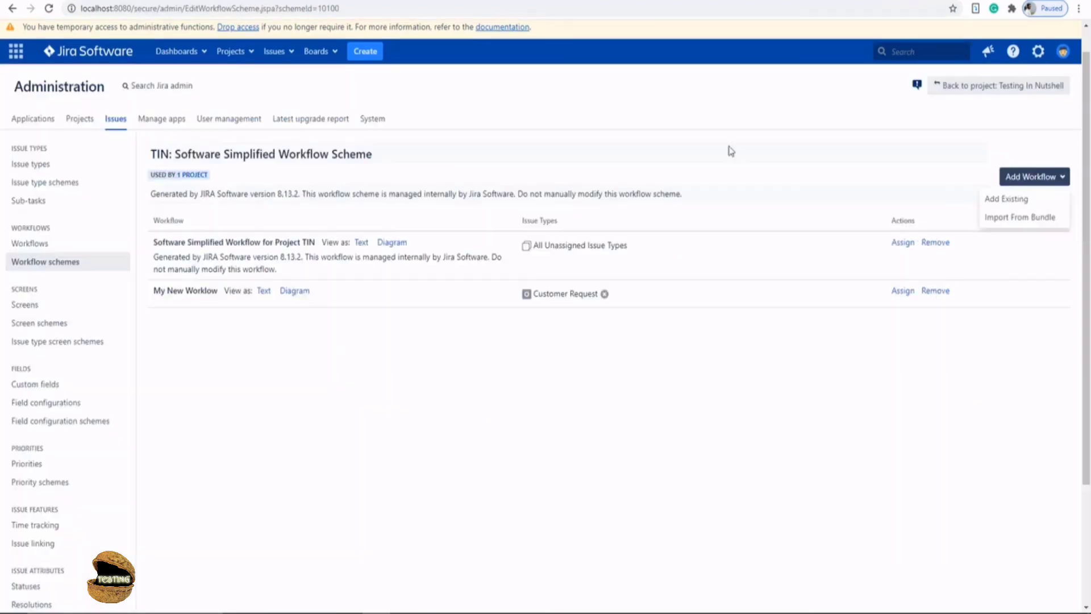
Return to the workflow schemes list and check which workflows the Customer Request and unassigned issue types use in the active scheme.
click(67, 267)
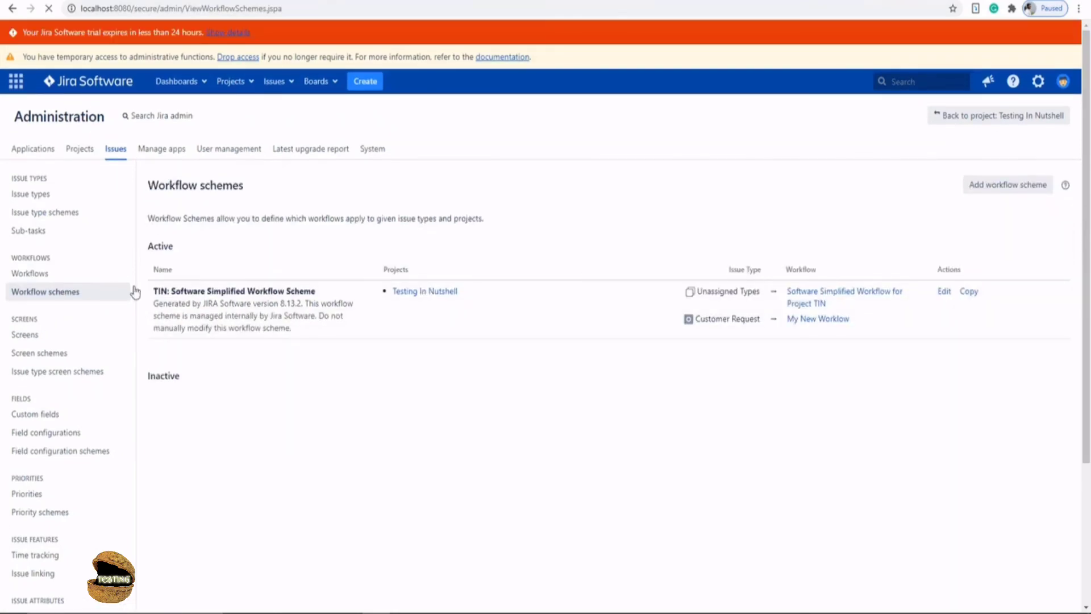
scroll(548, 312, down, 1)
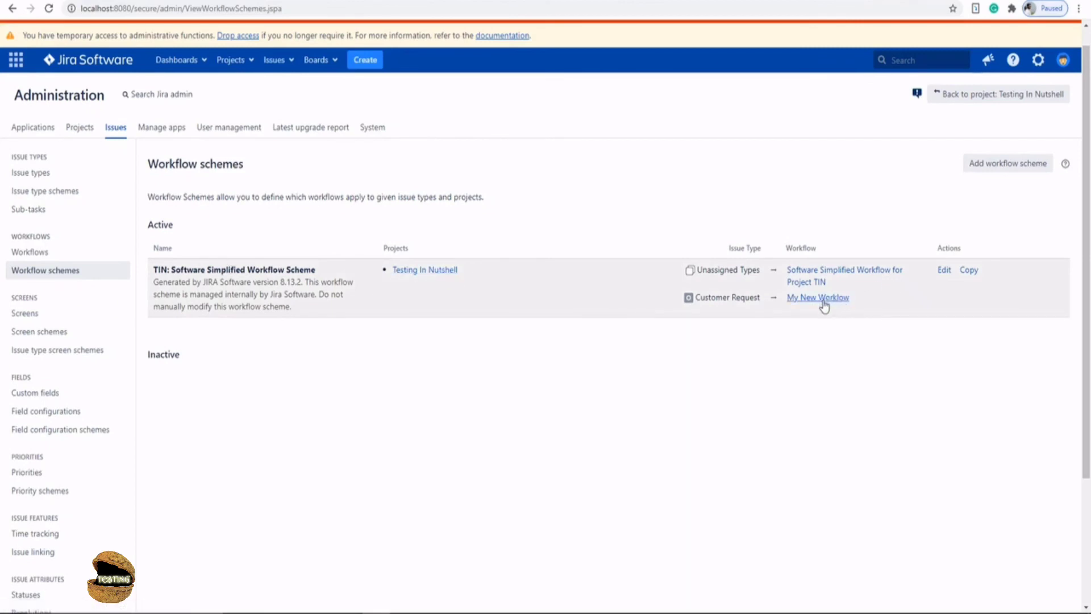
drag(696, 296, 757, 297)
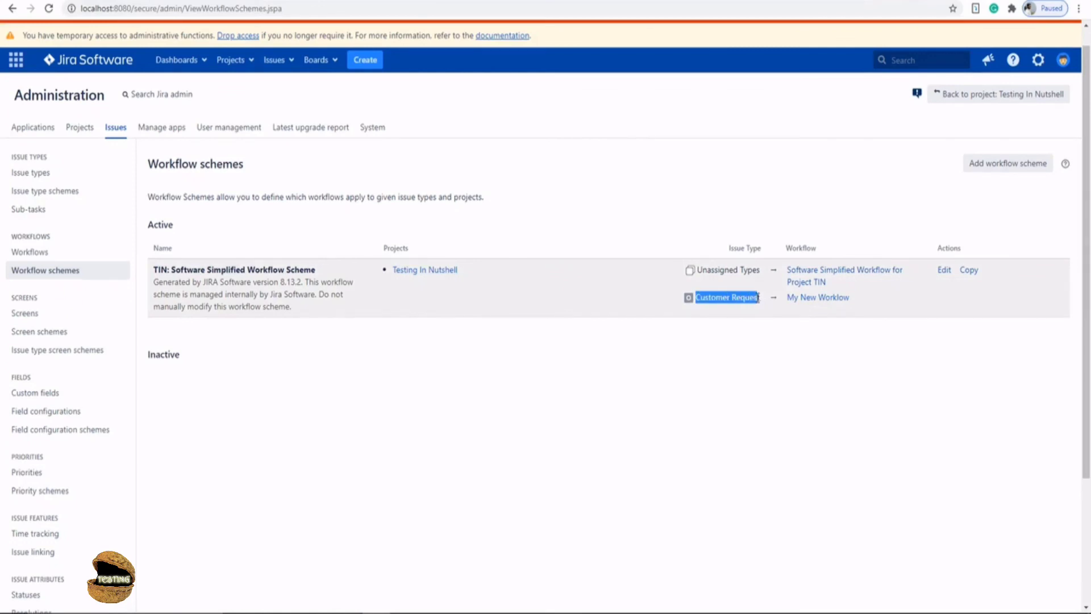
drag(698, 269, 758, 270)
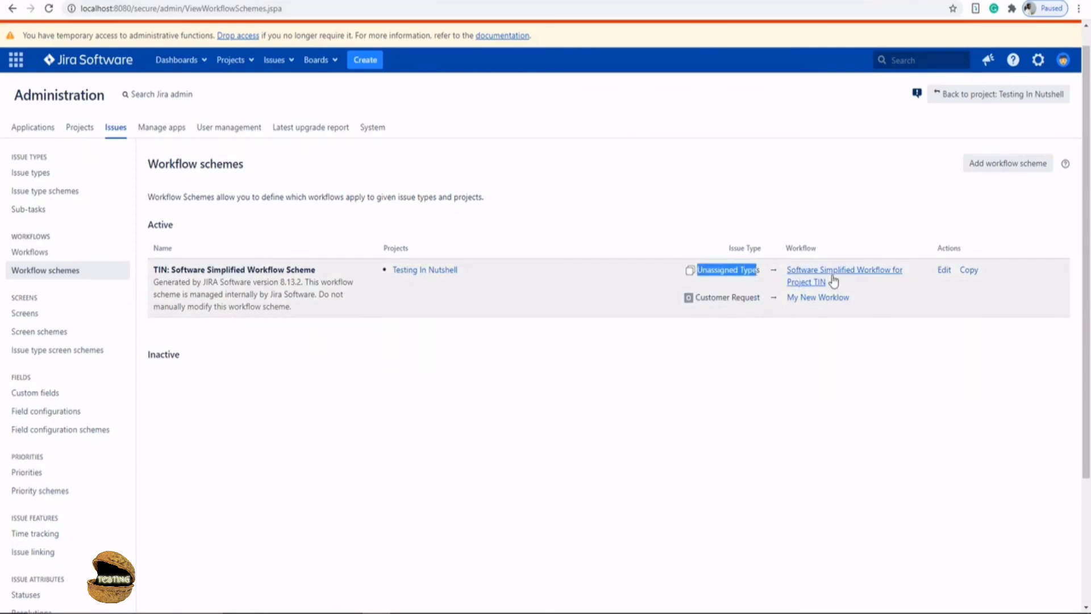